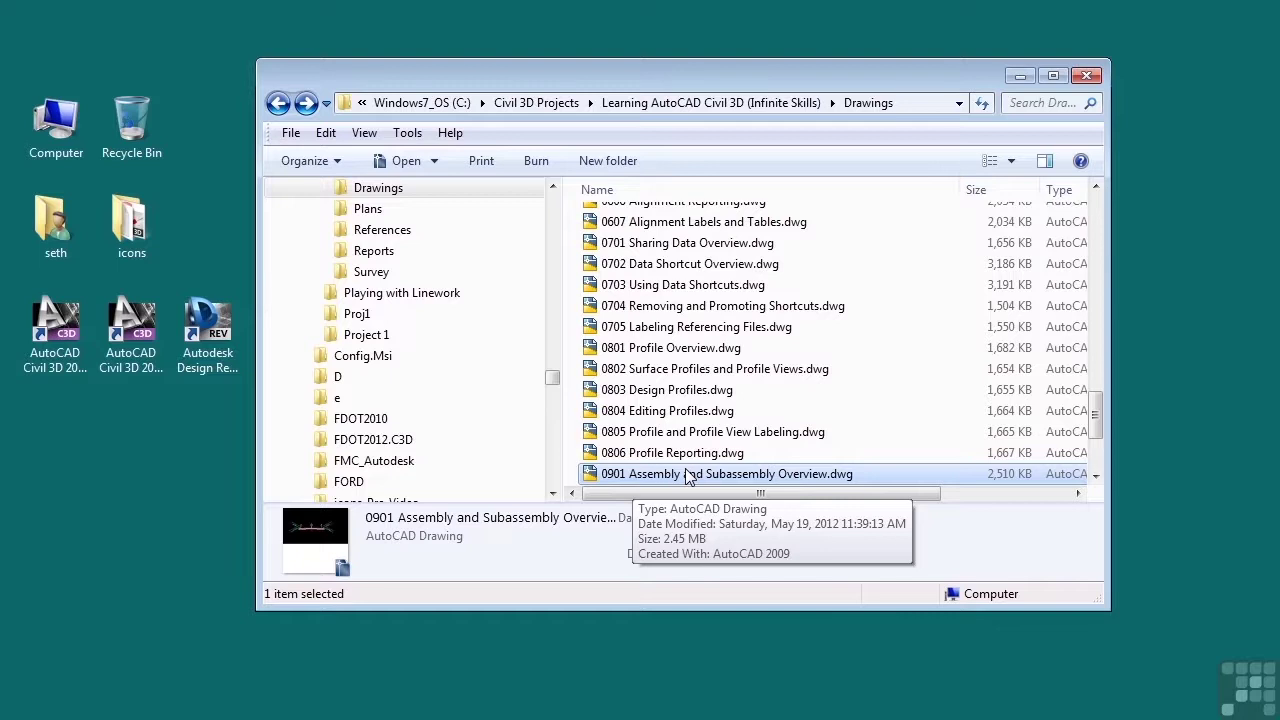
Open the 0901 Assembly and Subassembly Overview drawing and look over the Primary Road Full Section assembly.
{"action": "left_click", "coordinate": [1019, 76]}
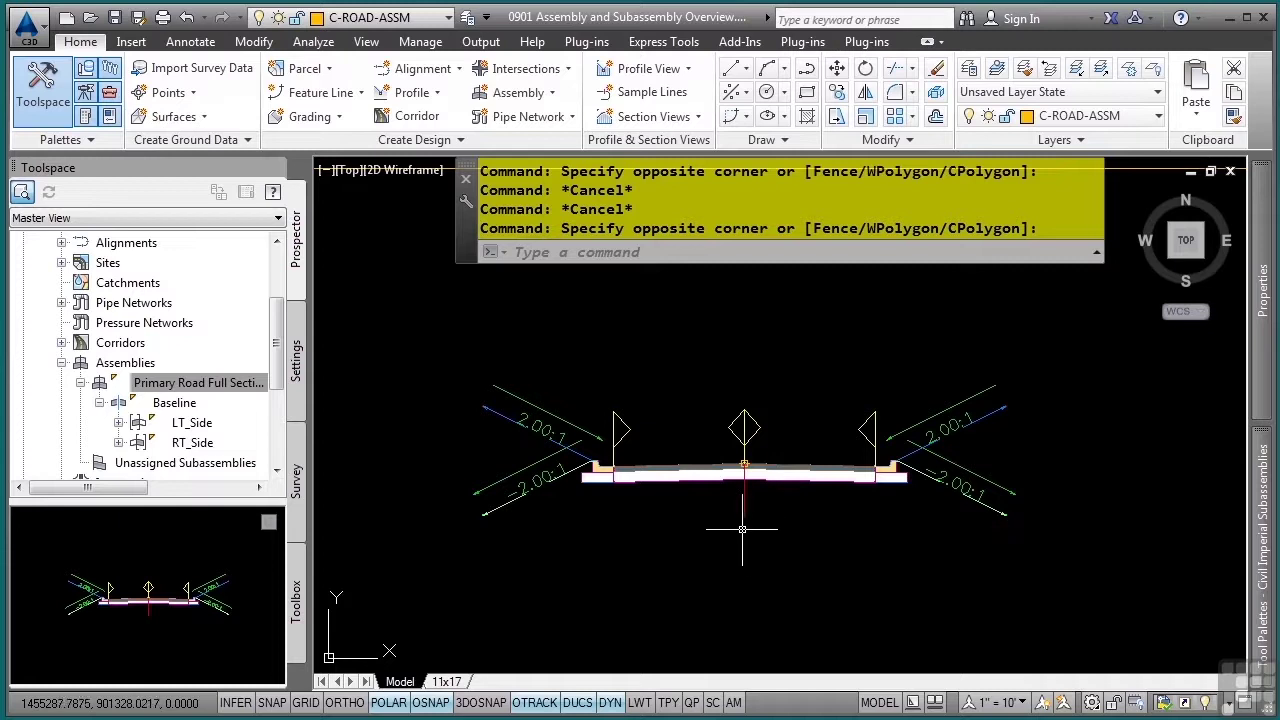
{"action": "left_click", "coordinate": [745, 513]}
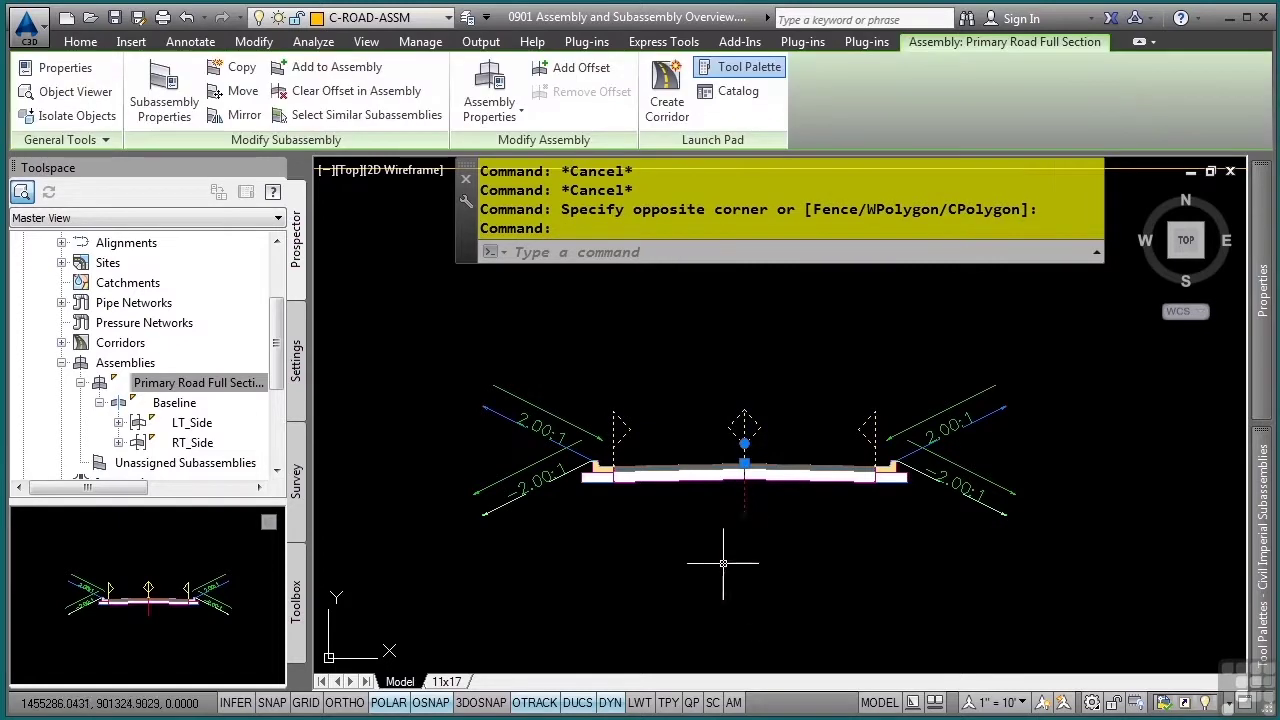
{"action": "key", "text": "Escape"}
{"action": "key", "text": "Escape"}
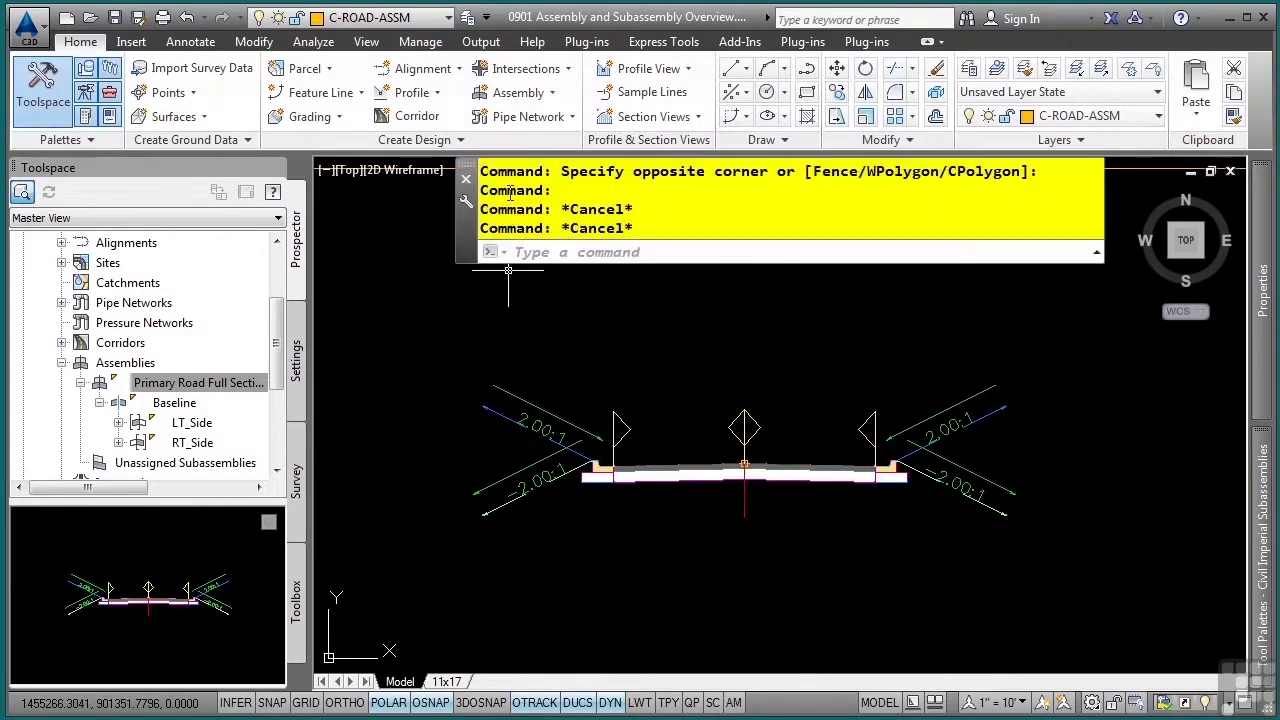
{"action": "left_click", "coordinate": [533, 93]}
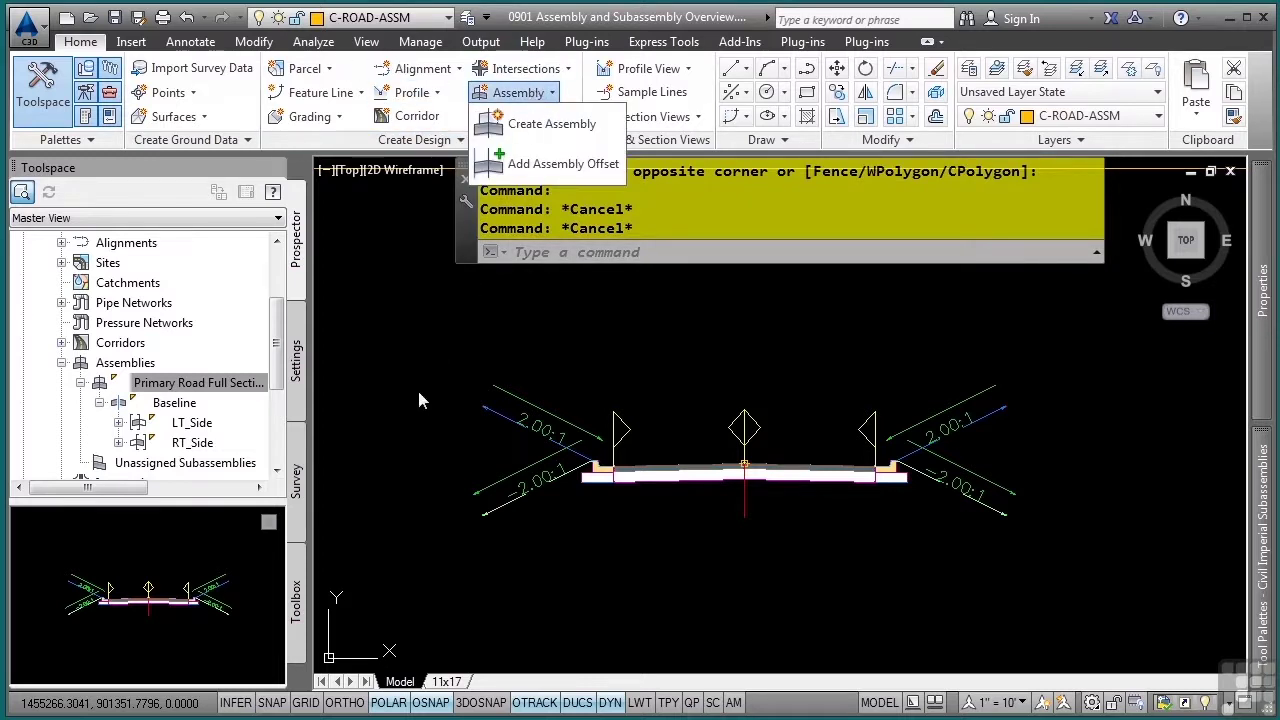
{"action": "key", "text": "Escape"}
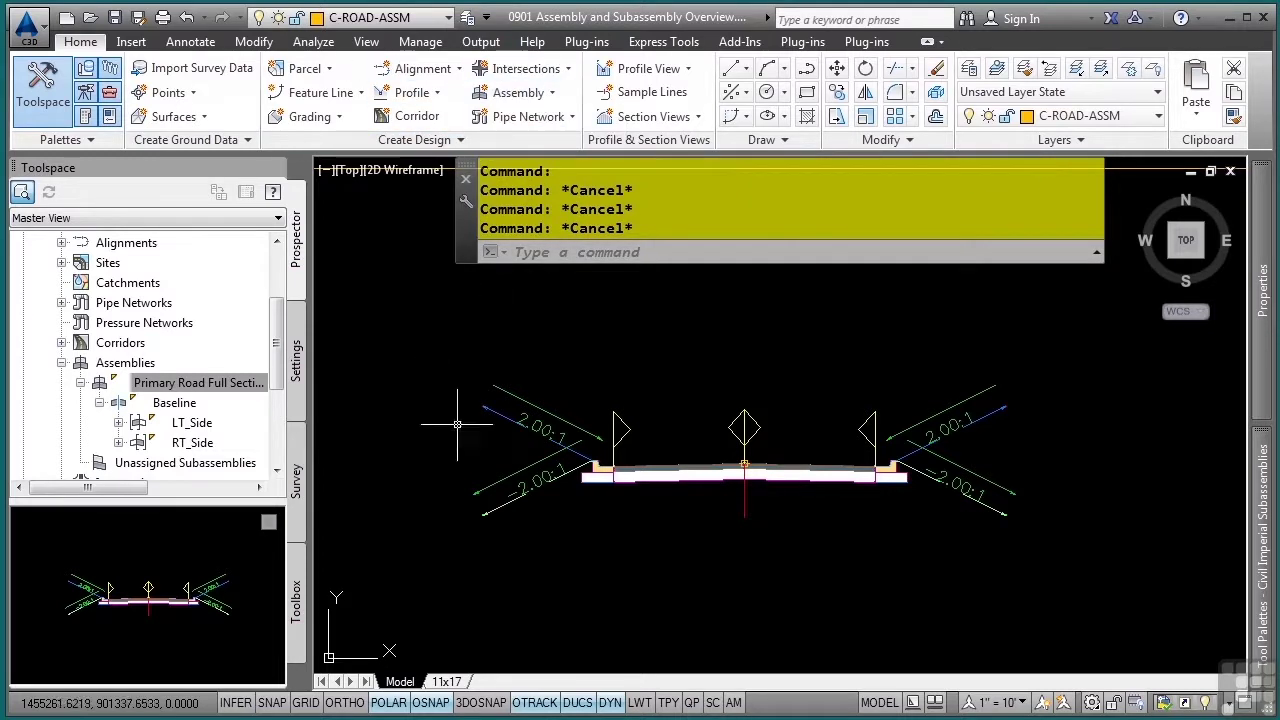
{"action": "left_click", "coordinate": [670, 421]}
{"action": "left_click", "coordinate": [744, 463]}
{"action": "left_click", "coordinate": [700, 462]}
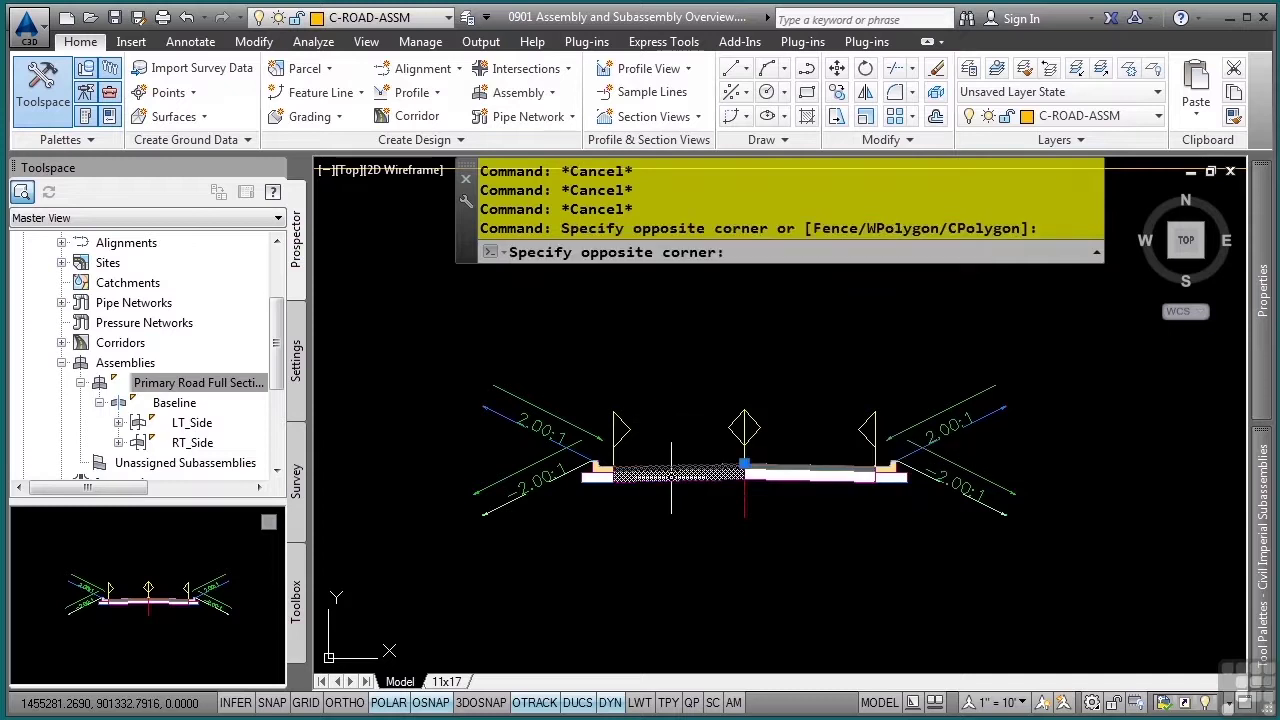
{"action": "left_click", "coordinate": [647, 503]}
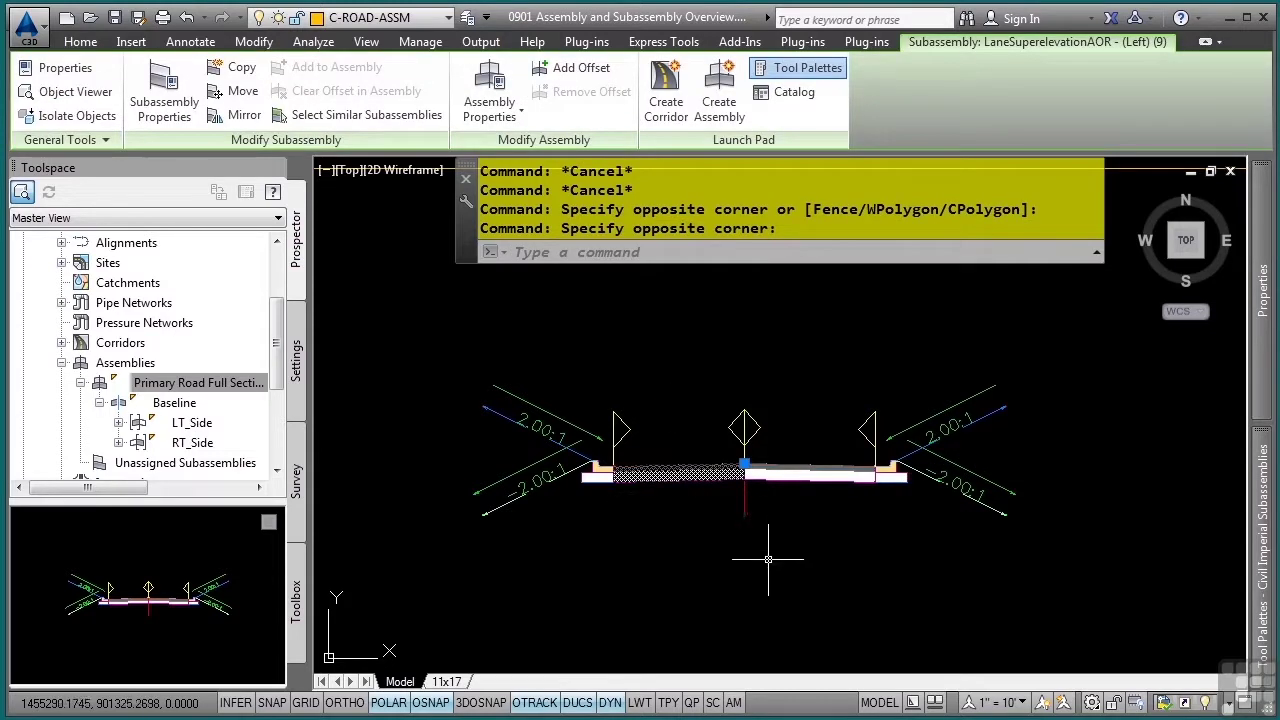
{"action": "key", "text": "Escape"}
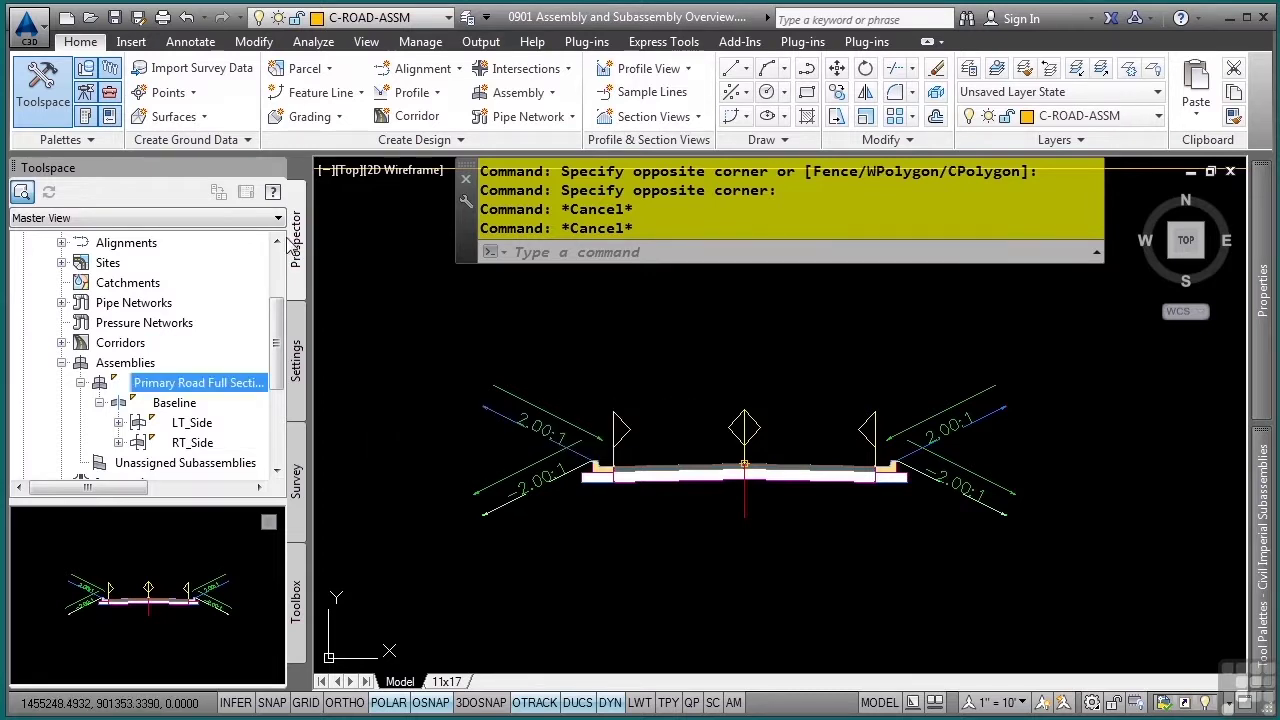
Zoom the drawing to the Primary Road Full Section assembly from Prospector.
{"action": "scroll", "coordinate": [100, 368], "scroll_direction": "up", "scroll_amount": 2}
{"action": "scroll", "coordinate": [100, 368], "scroll_direction": "down", "scroll_amount": 3}
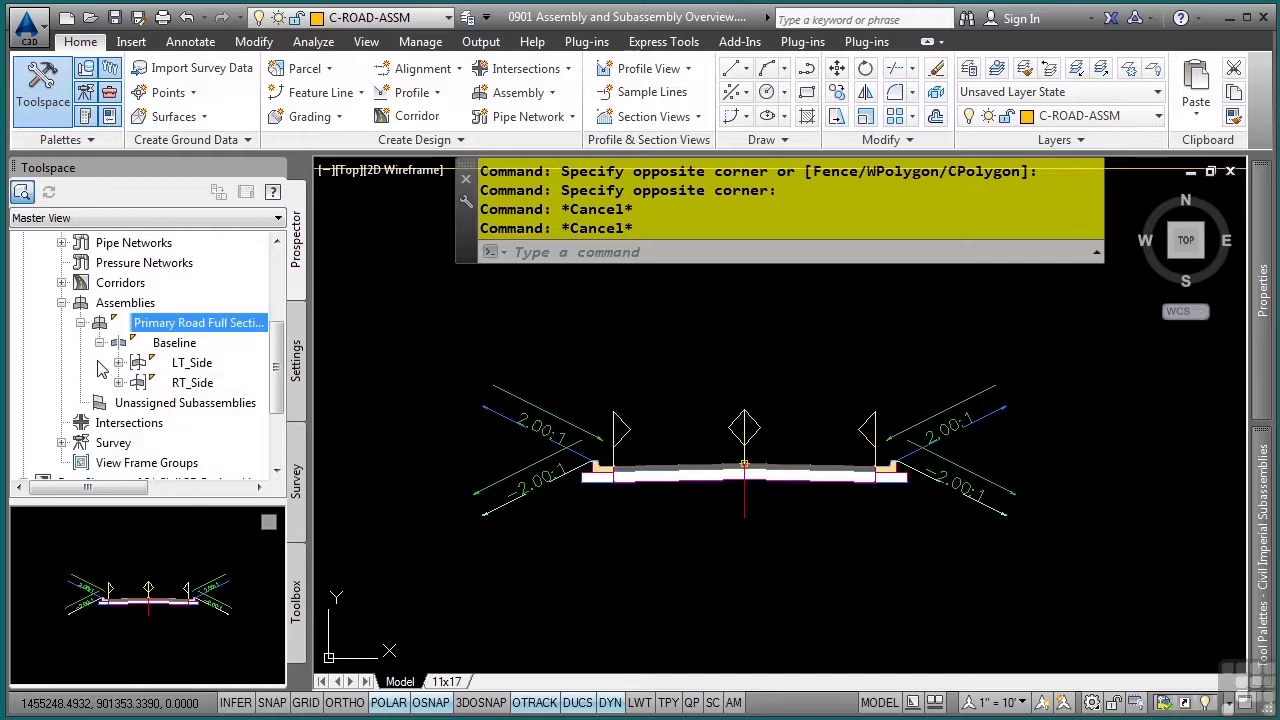
{"action": "right_click", "coordinate": [157, 335]}
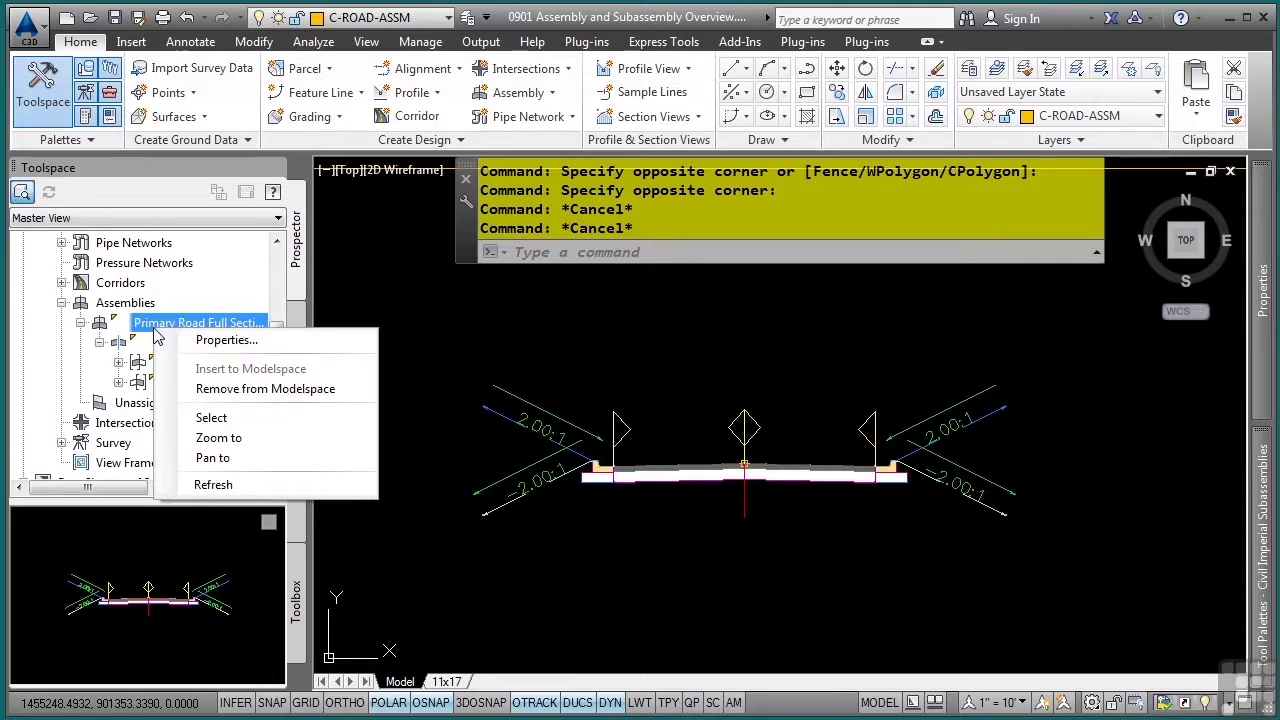
{"action": "left_click", "coordinate": [210, 437]}
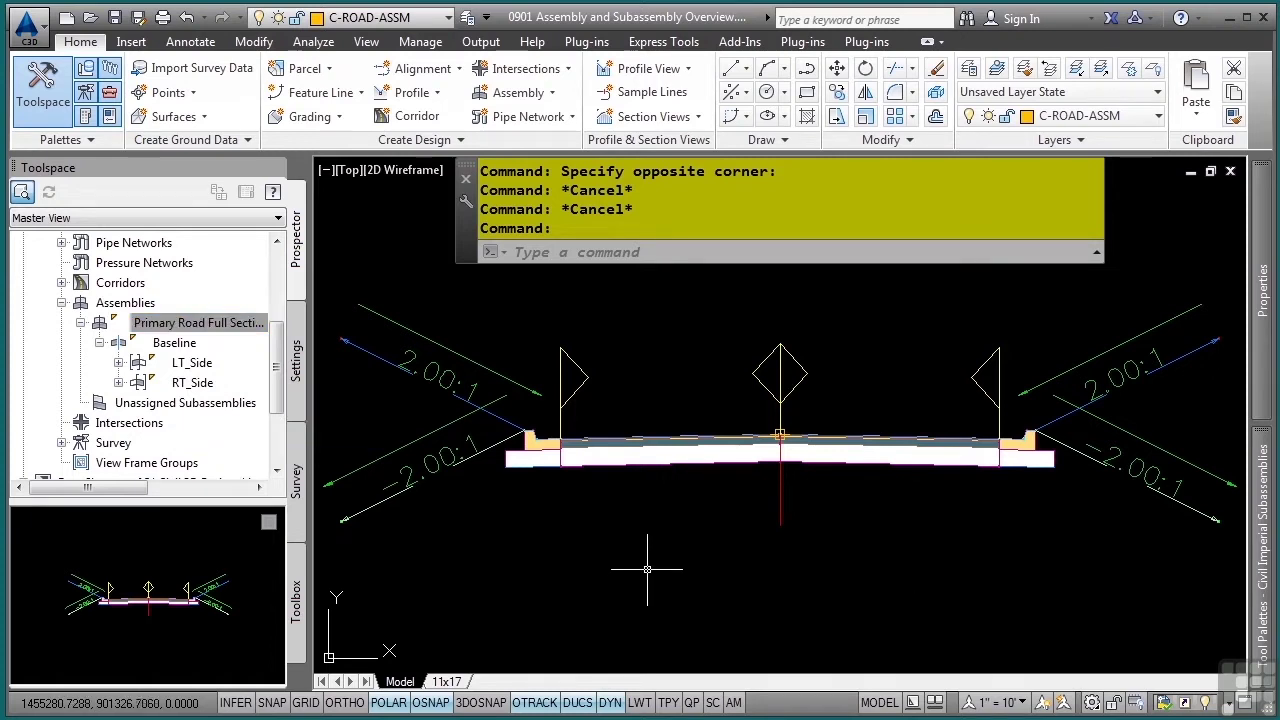
Review the Prospector shortcut menus for the LT_Side subassembly and the assembly without running anything.
{"action": "right_click", "coordinate": [186, 368]}
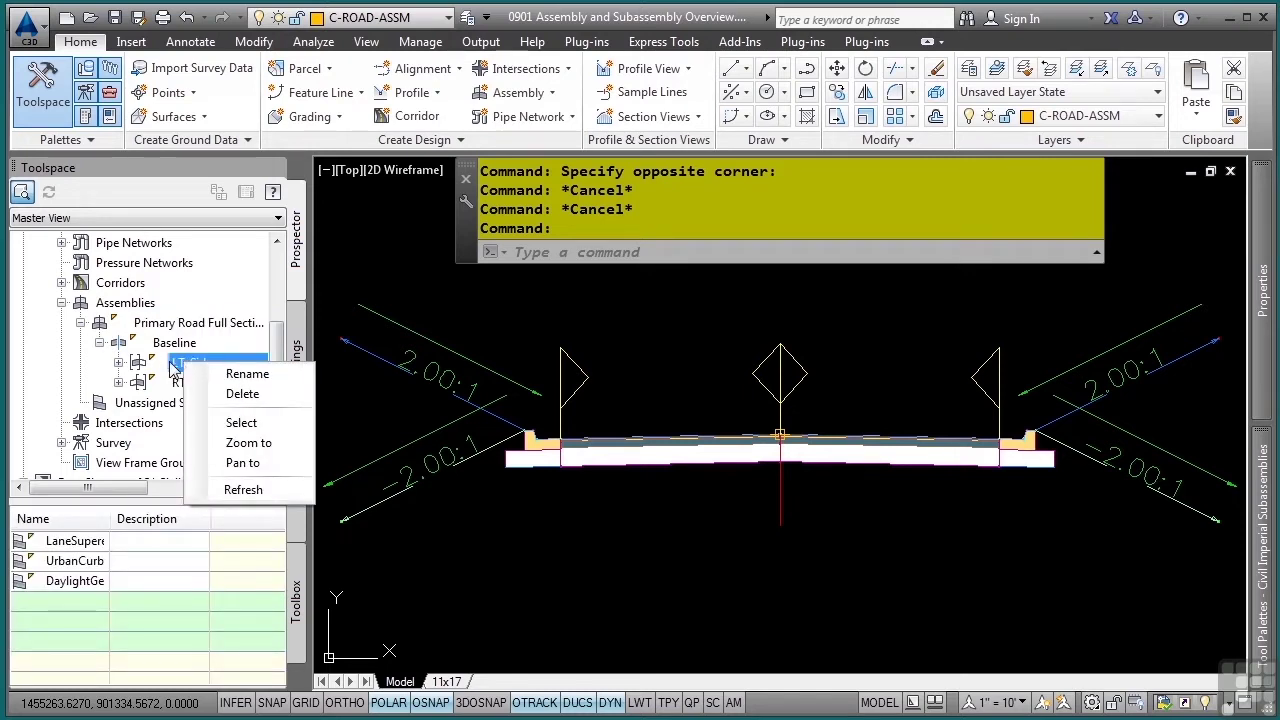
{"action": "left_click", "coordinate": [180, 365]}
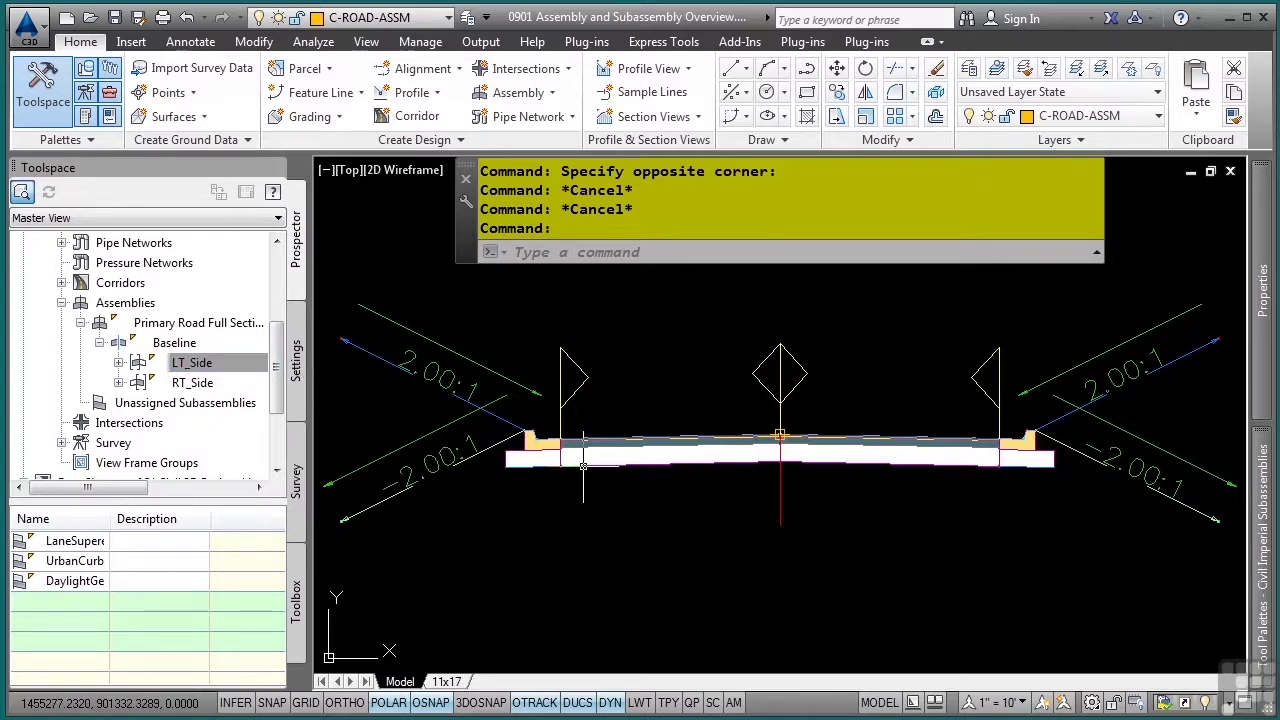
{"action": "right_click", "coordinate": [193, 328]}
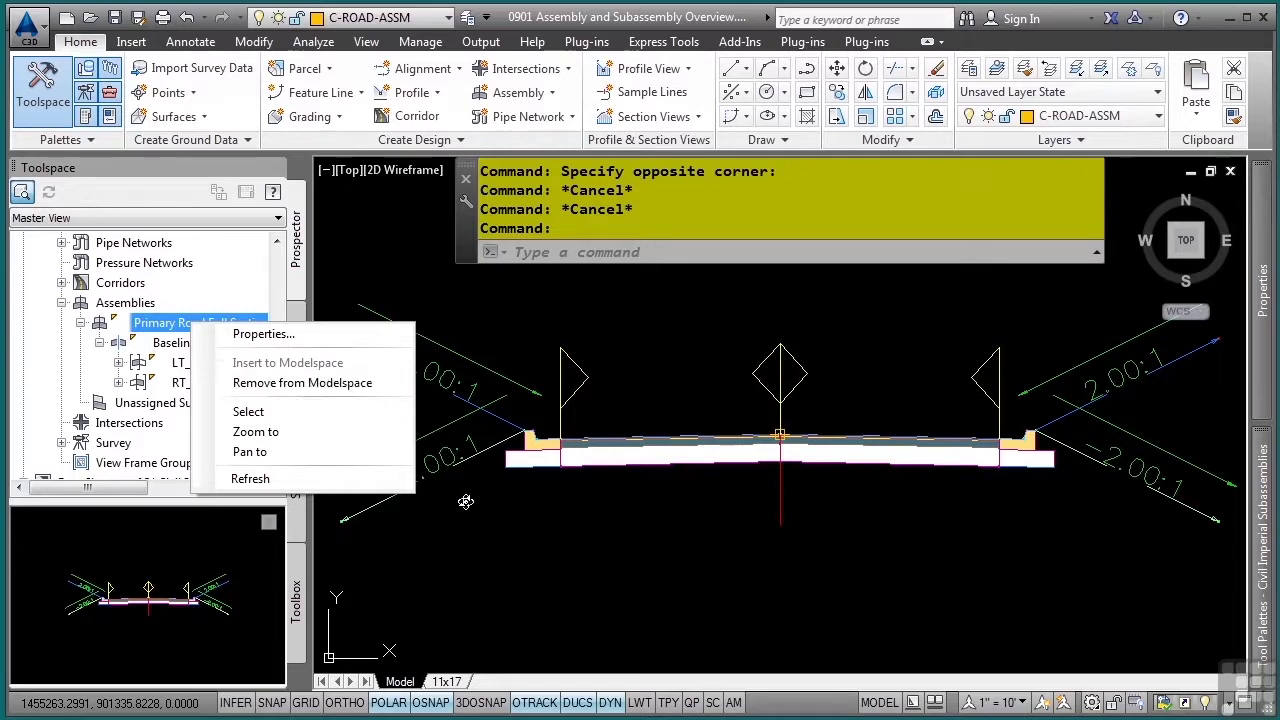
{"action": "key", "text": "Escape"}
{"action": "key", "text": "Escape"}
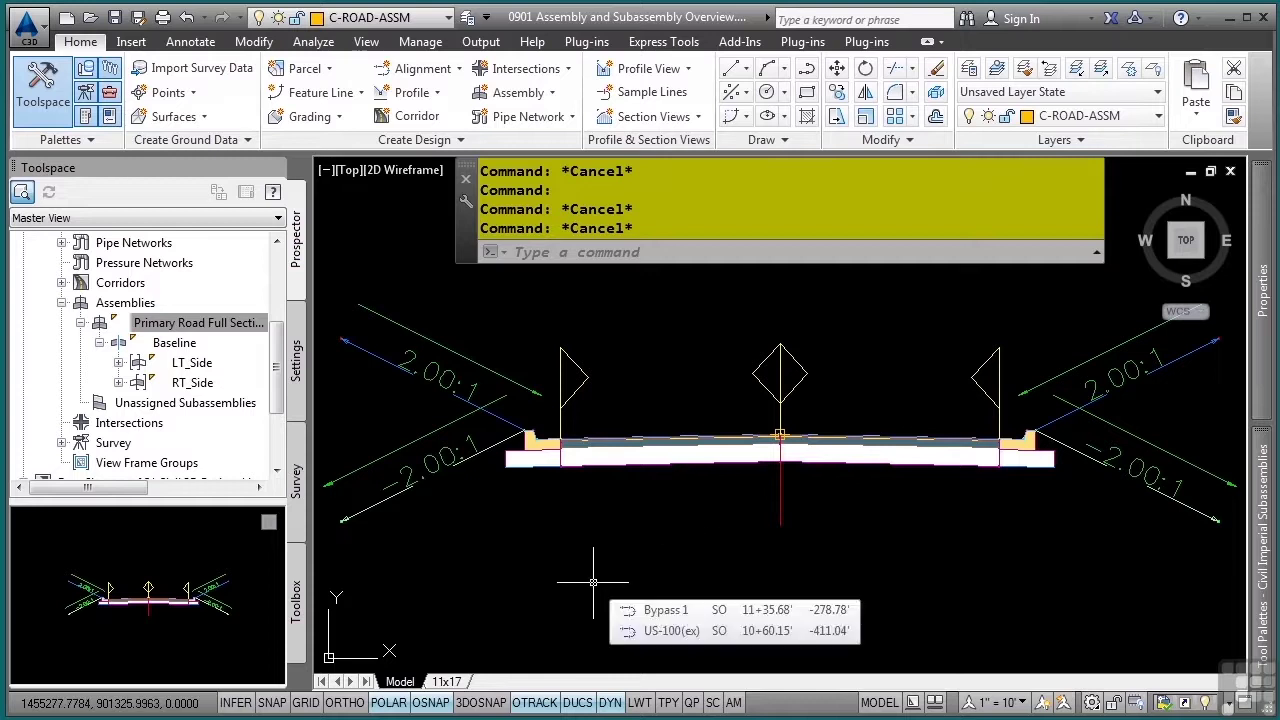
On the Settings tab, review the Assembly styles Basic and Standard and the Subassembly commands.
{"action": "left_click", "coordinate": [295, 397]}
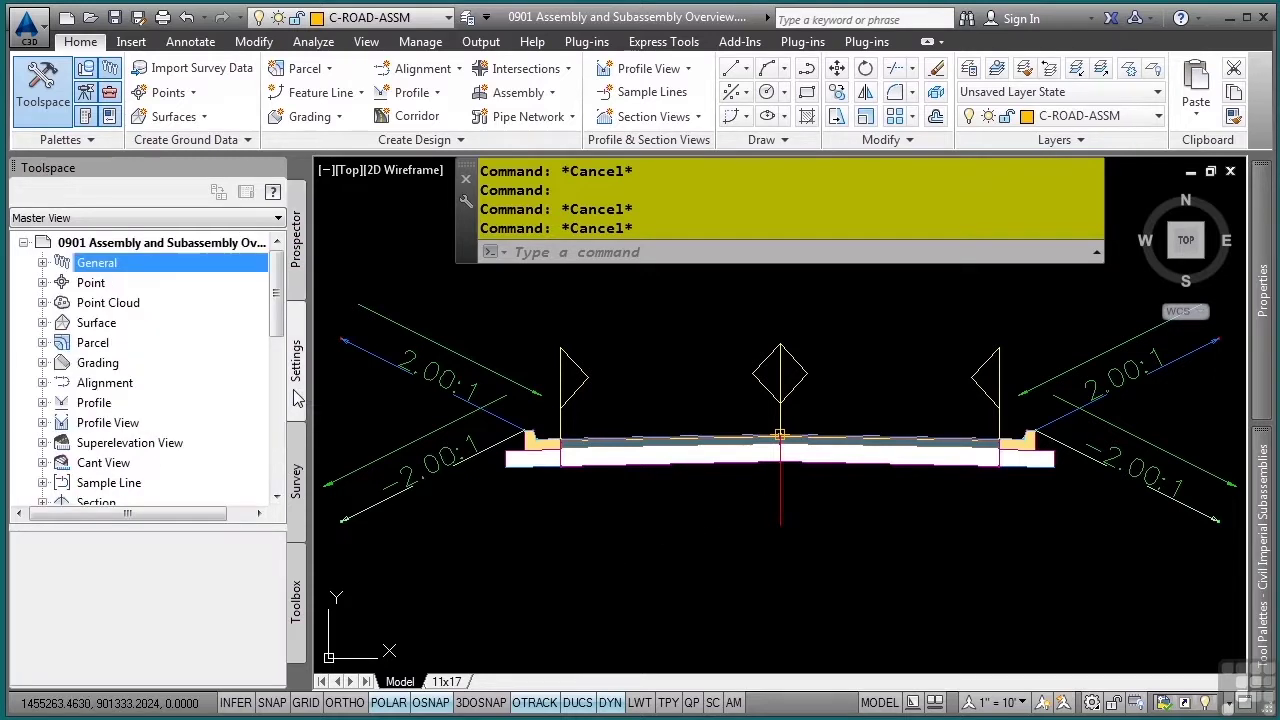
{"action": "scroll", "coordinate": [172, 435], "scroll_direction": "down", "scroll_amount": 6}
{"action": "scroll", "coordinate": [172, 435], "scroll_direction": "down", "scroll_amount": 1}
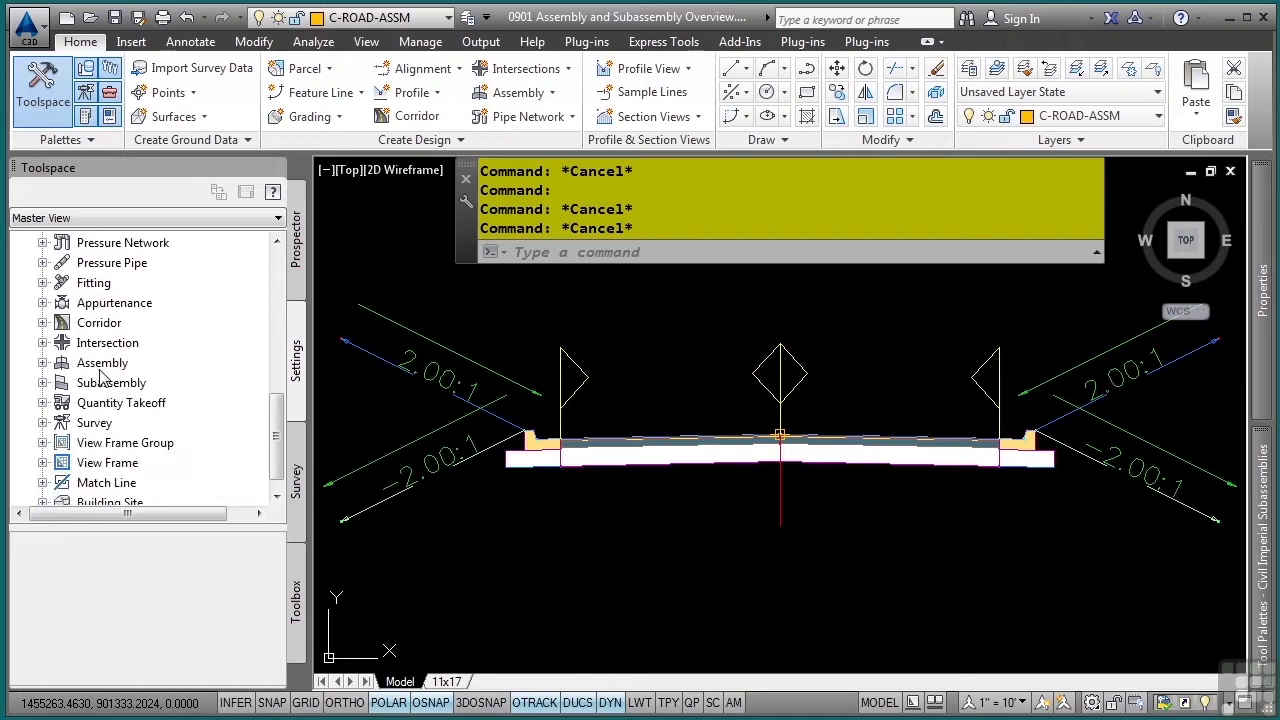
{"action": "left_click", "coordinate": [42, 363]}
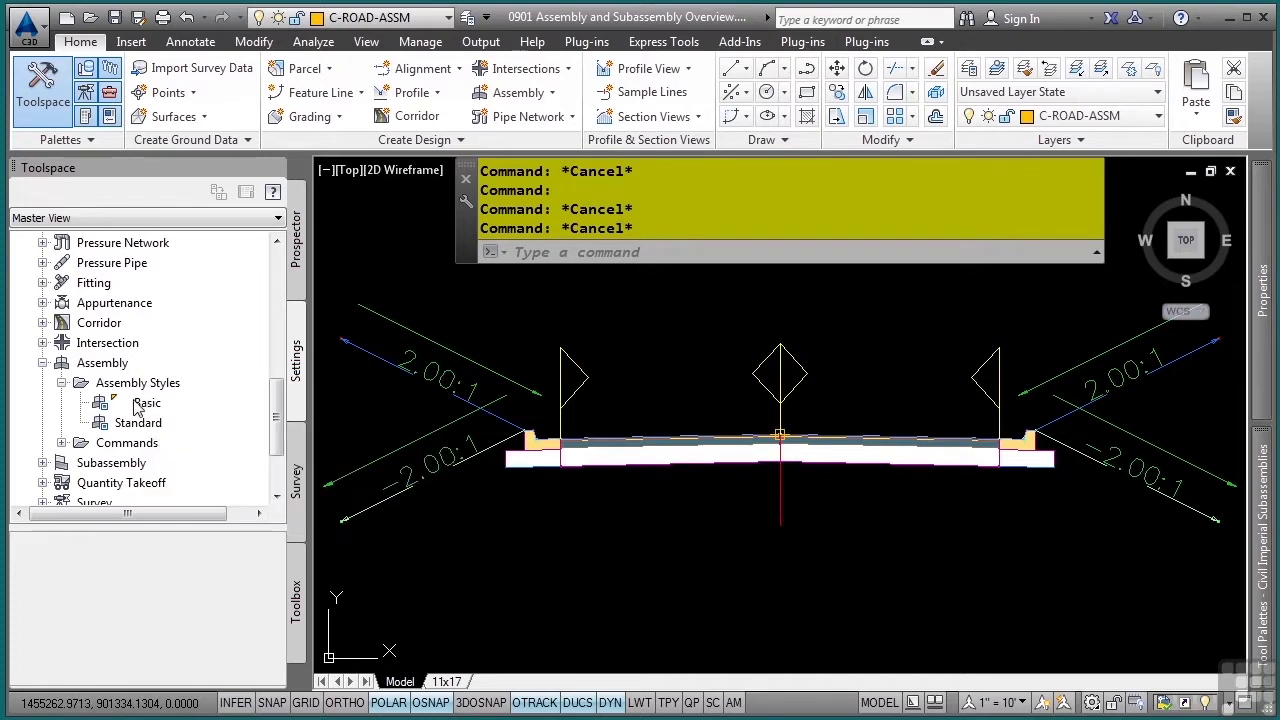
{"action": "left_click", "coordinate": [43, 463]}
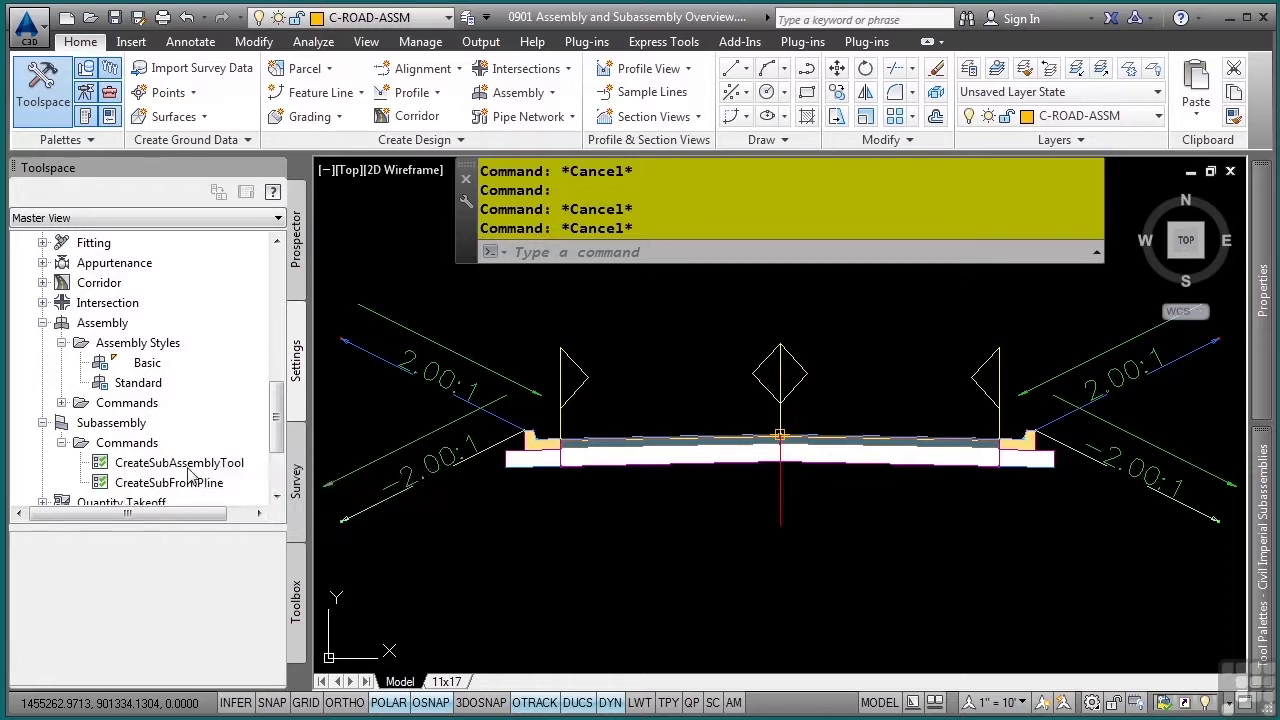
{"action": "left_click", "coordinate": [43, 423]}
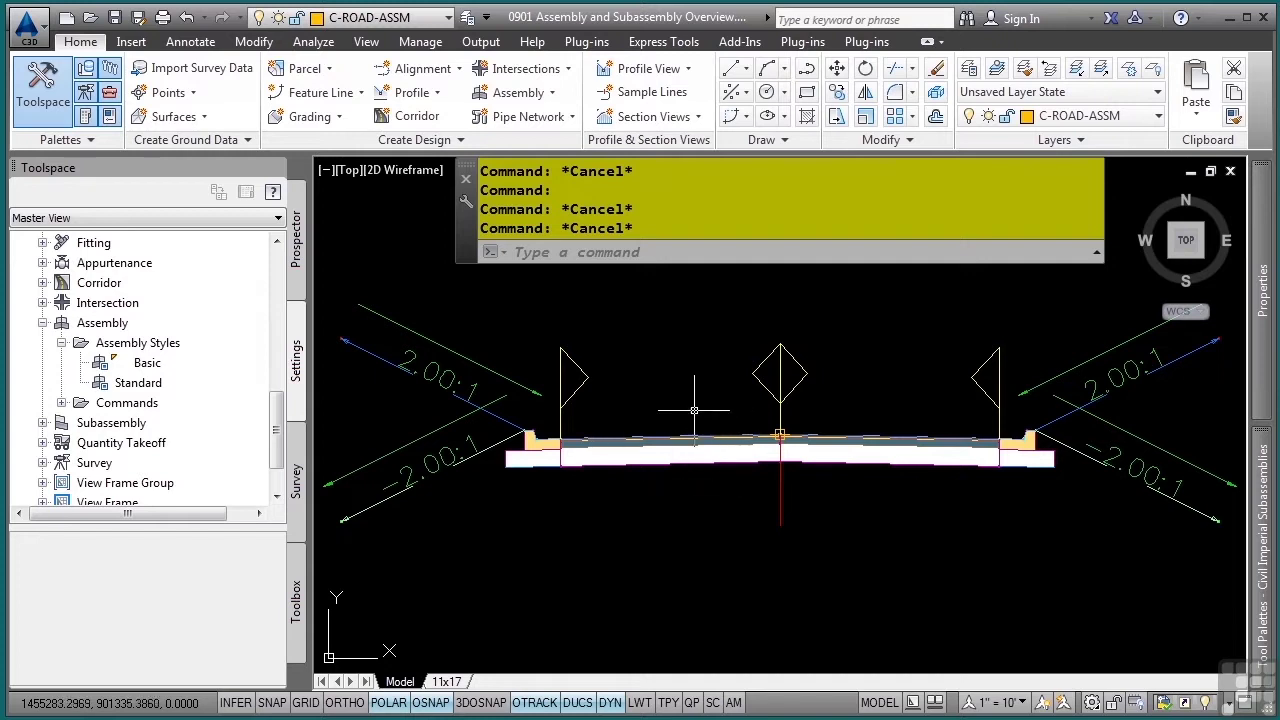
{"action": "left_click", "coordinate": [43, 322]}
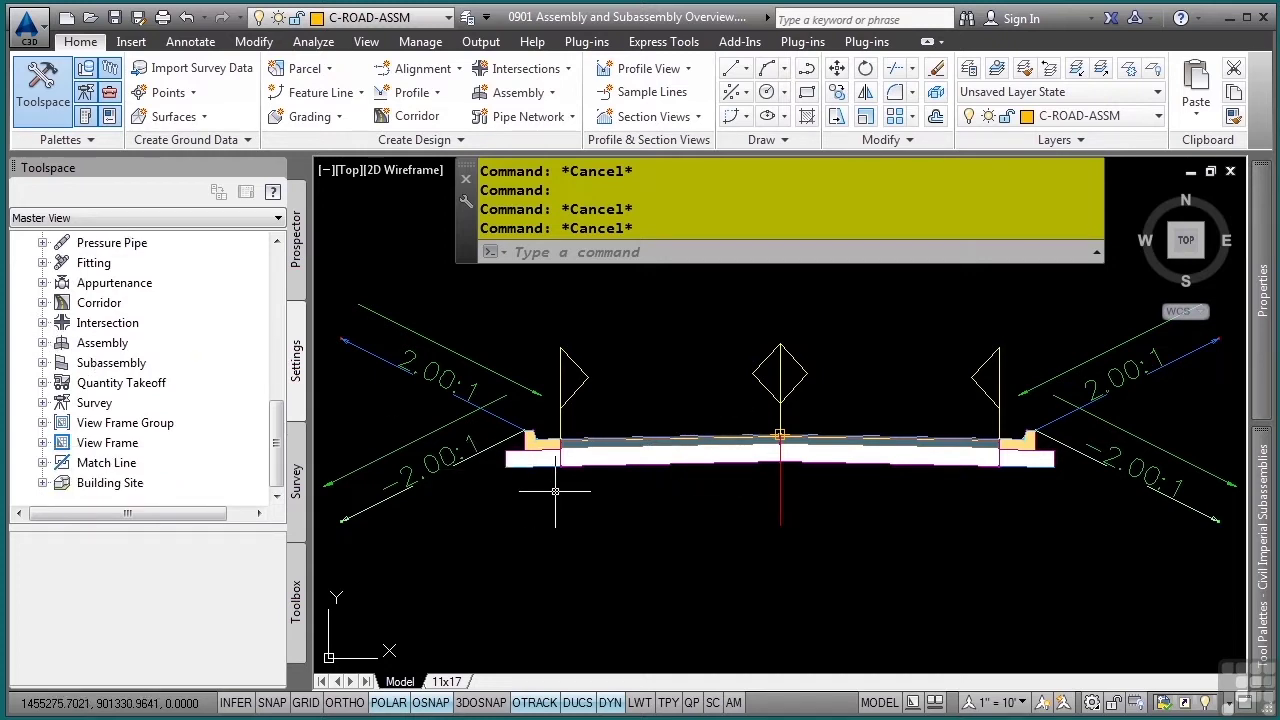
Zoom and pan across the road section to inspect the left curb area.
{"action": "scroll", "coordinate": [671, 484], "scroll_direction": "up", "scroll_amount": 4}
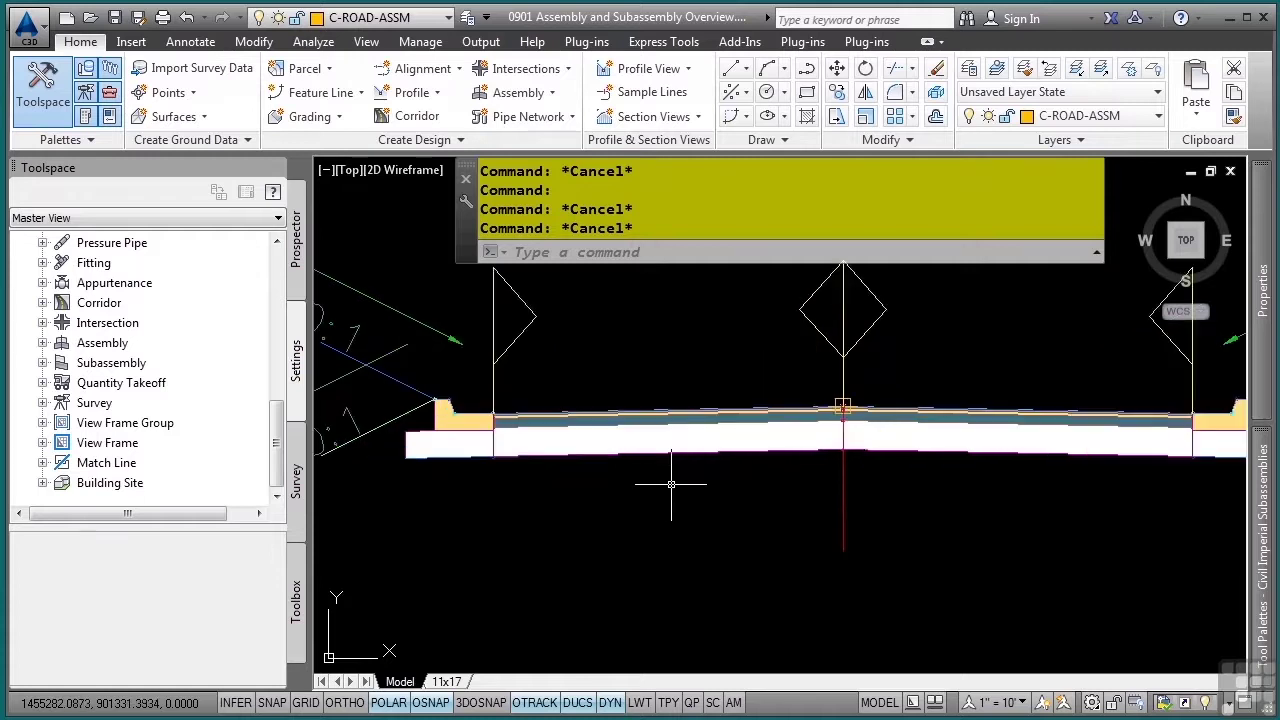
{"action": "middle_click_drag", "start_coordinate": [671, 484], "coordinate": [693, 494]}
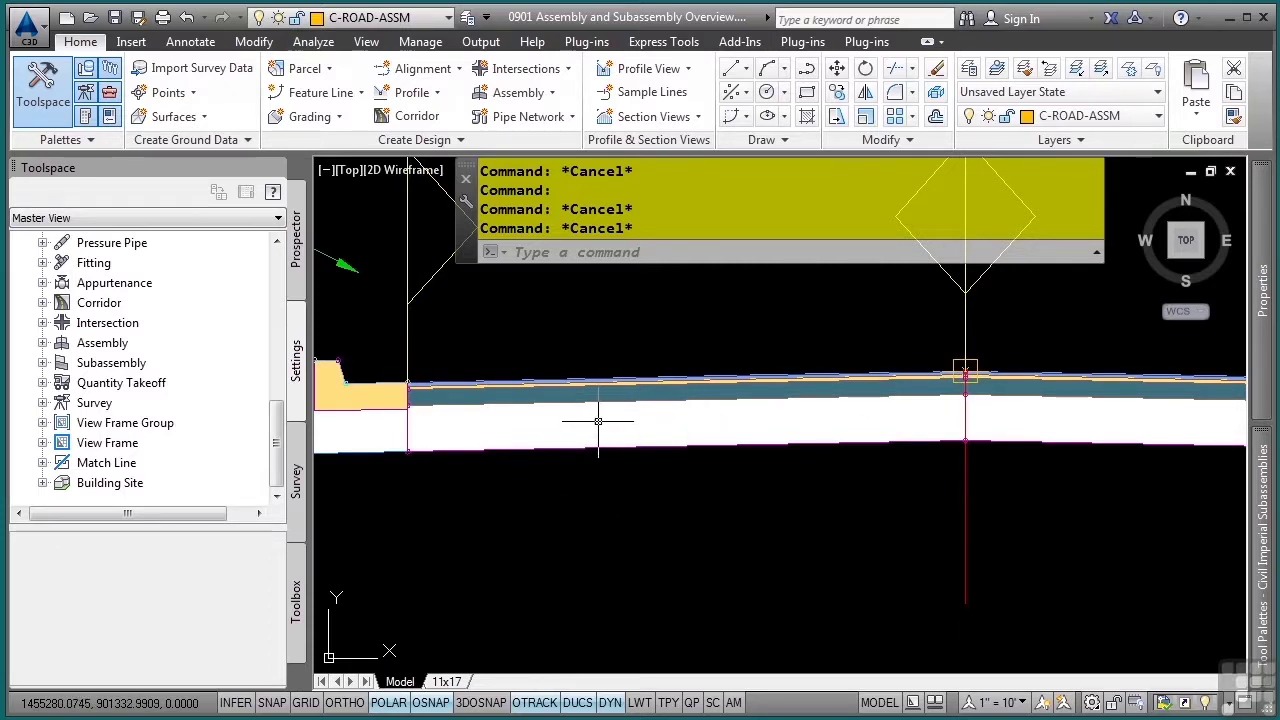
{"action": "mouse_move", "coordinate": [630, 419]}
{"action": "scroll", "coordinate": [966, 368], "scroll_direction": "up", "scroll_amount": 8}
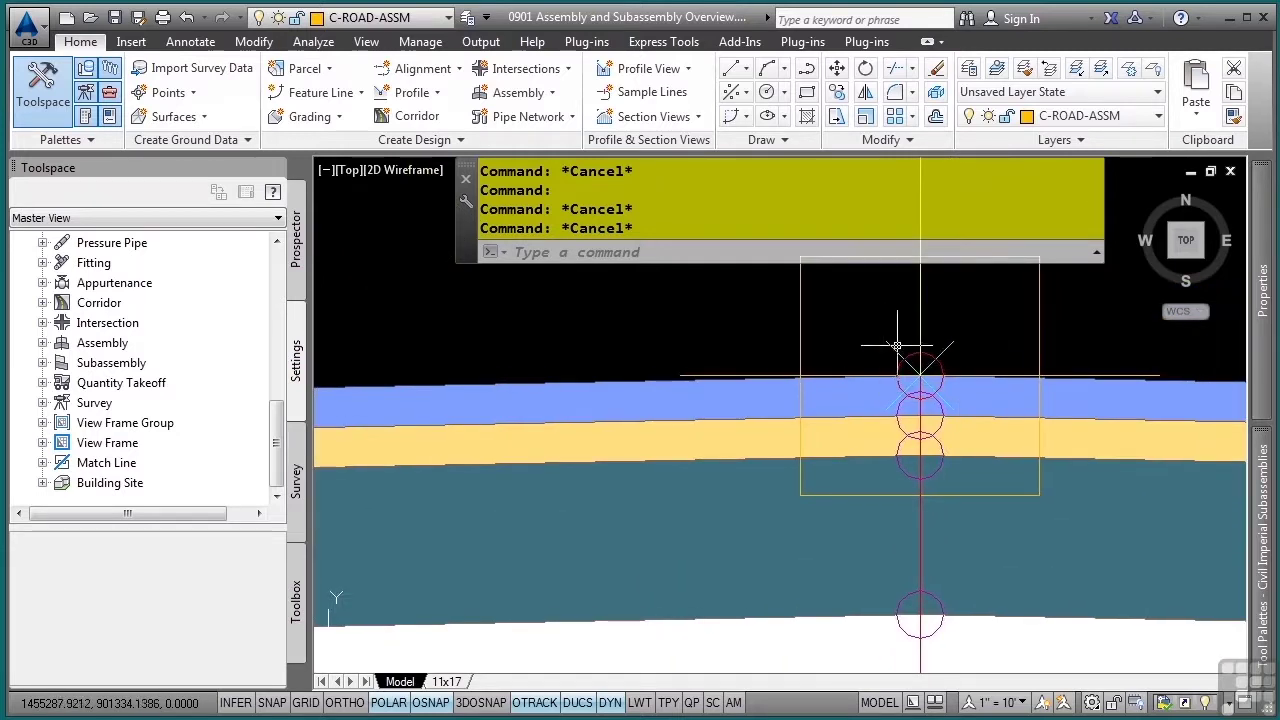
{"action": "scroll", "coordinate": [866, 405], "scroll_direction": "down", "scroll_amount": 5}
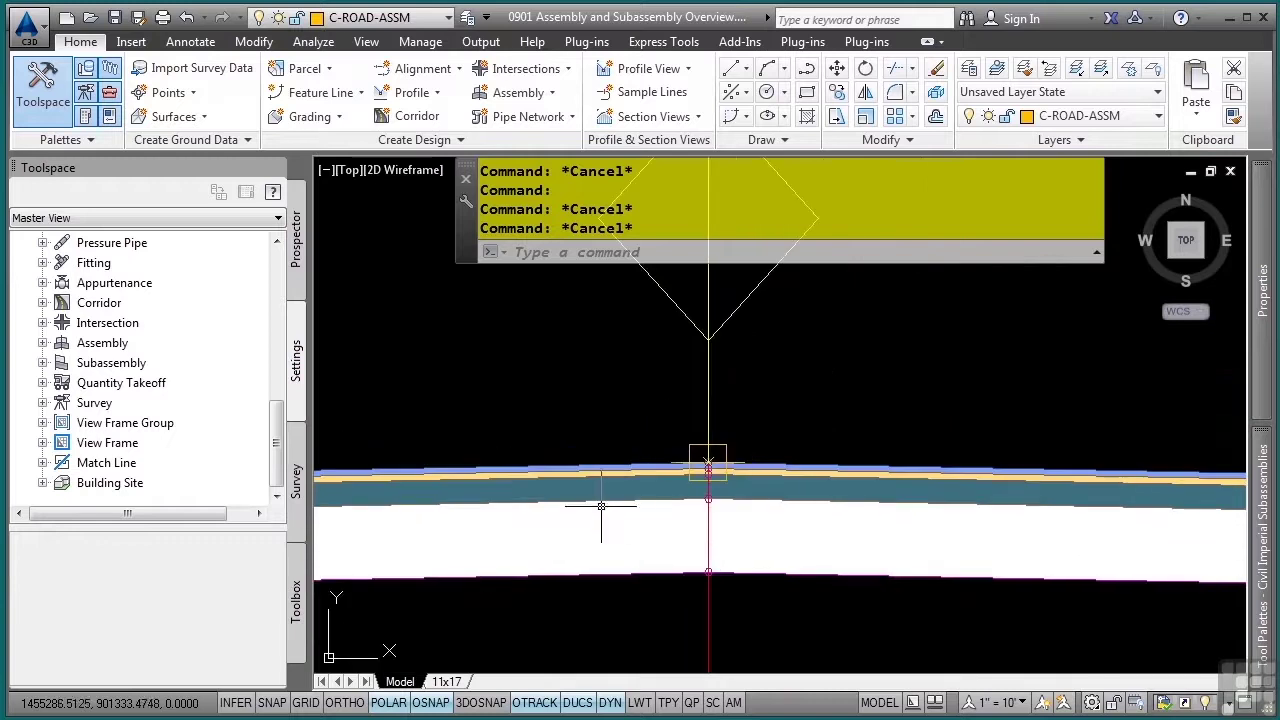
{"action": "scroll", "coordinate": [788, 489], "scroll_direction": "up", "scroll_amount": 1}
{"action": "scroll", "coordinate": [788, 489], "scroll_direction": "down", "scroll_amount": 2}
{"action": "middle_click_drag", "start_coordinate": [663, 517], "coordinate": [730, 485]}
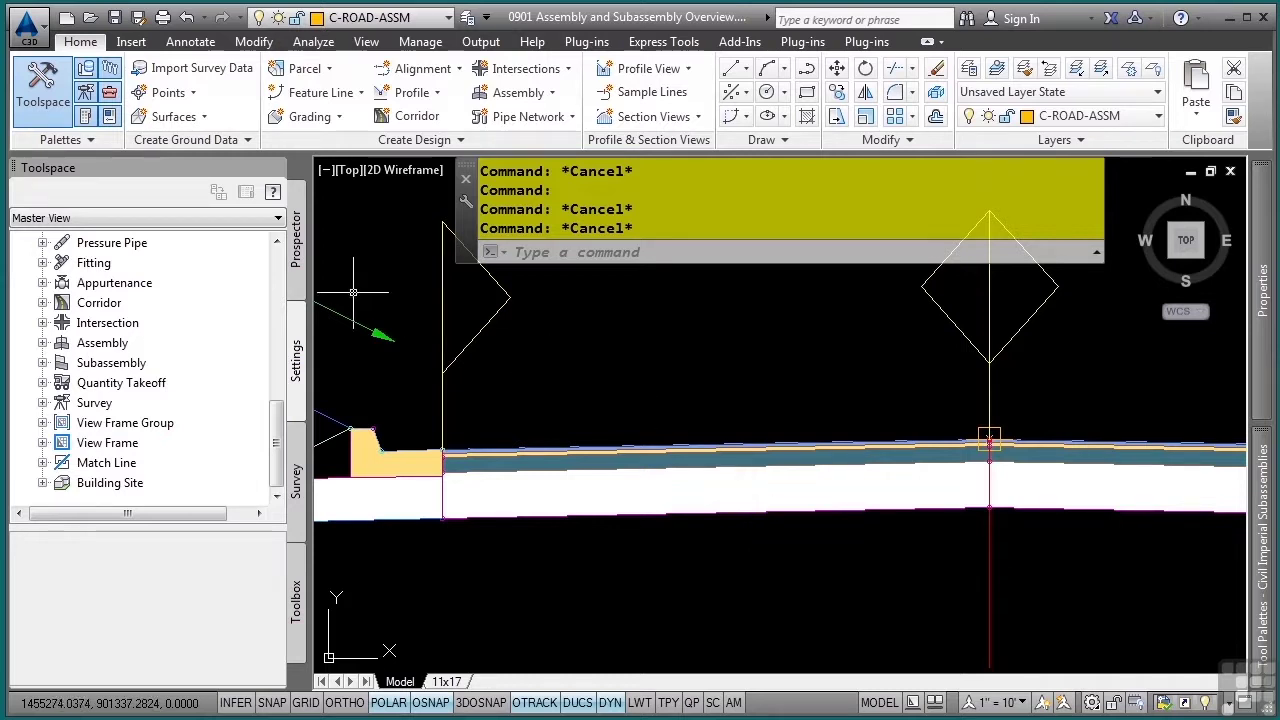
{"action": "scroll", "coordinate": [268, 447], "scroll_direction": "up", "scroll_amount": 2}
Expand General > Multipurpose Styles > Code Set Styles and bring up the All Codes style's actions.
{"action": "left_click_drag", "start_coordinate": [268, 447], "coordinate": [282, 318]}
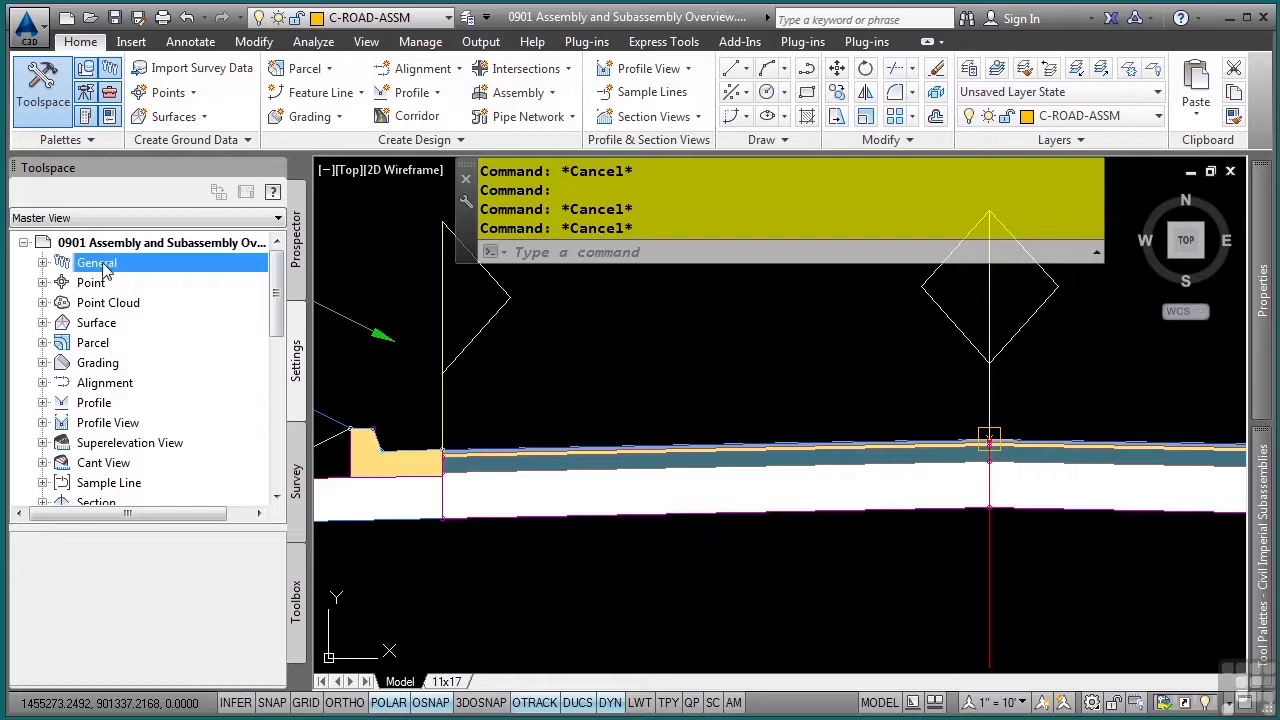
{"action": "left_click", "coordinate": [42, 262]}
{"action": "left_click", "coordinate": [61, 282]}
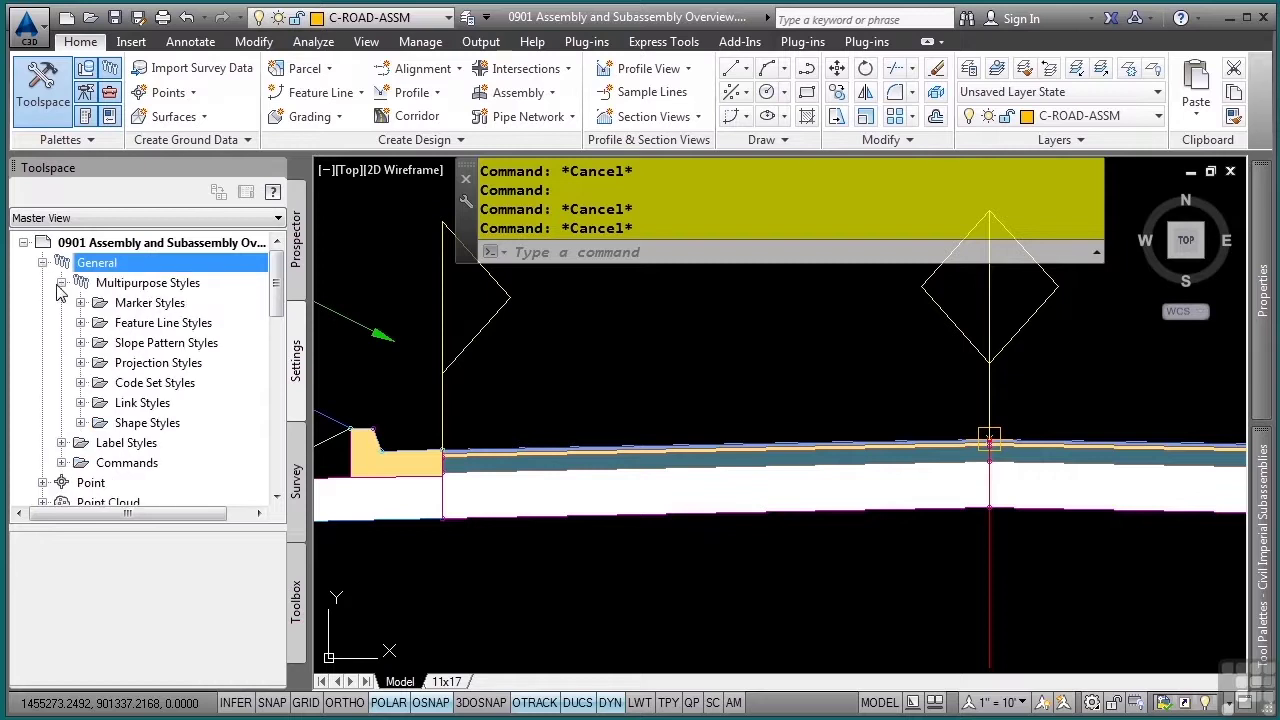
{"action": "left_click", "coordinate": [82, 383]}
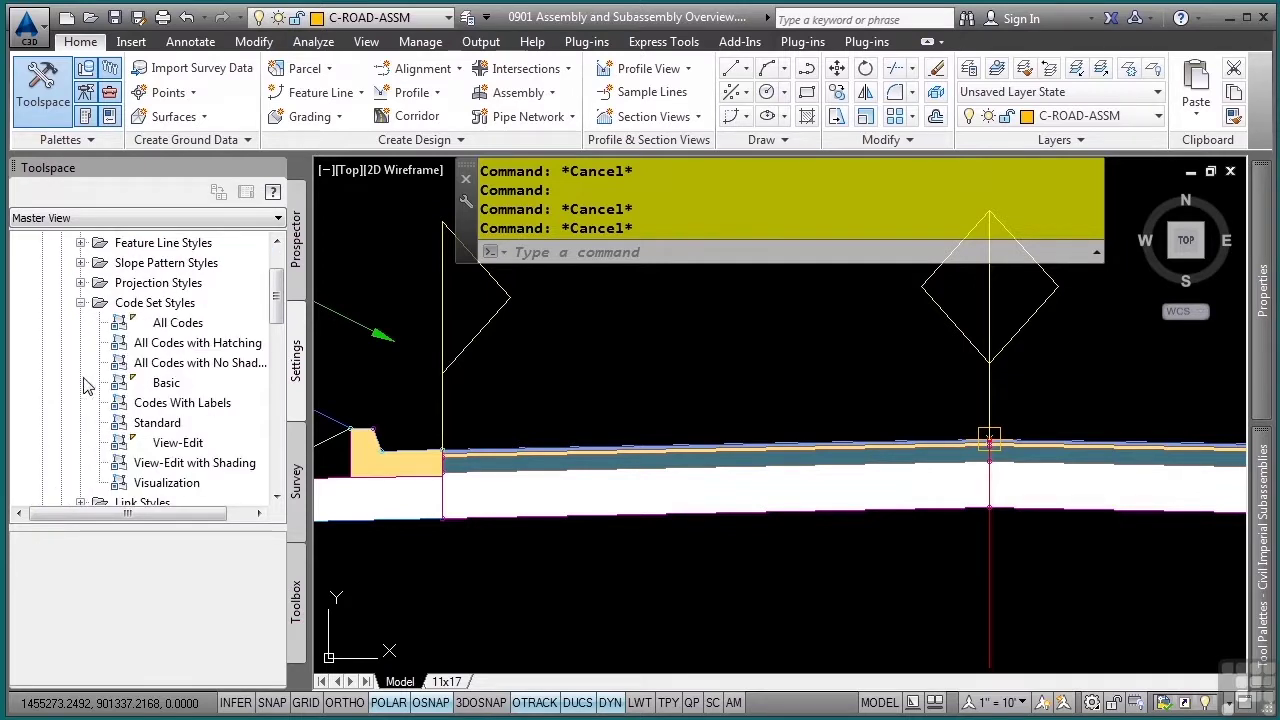
{"action": "right_click", "coordinate": [176, 324]}
Edit the All Codes style, collapsing Shape and Point groups to inspect Link codes like Curb.
{"action": "left_click", "coordinate": [226, 331]}
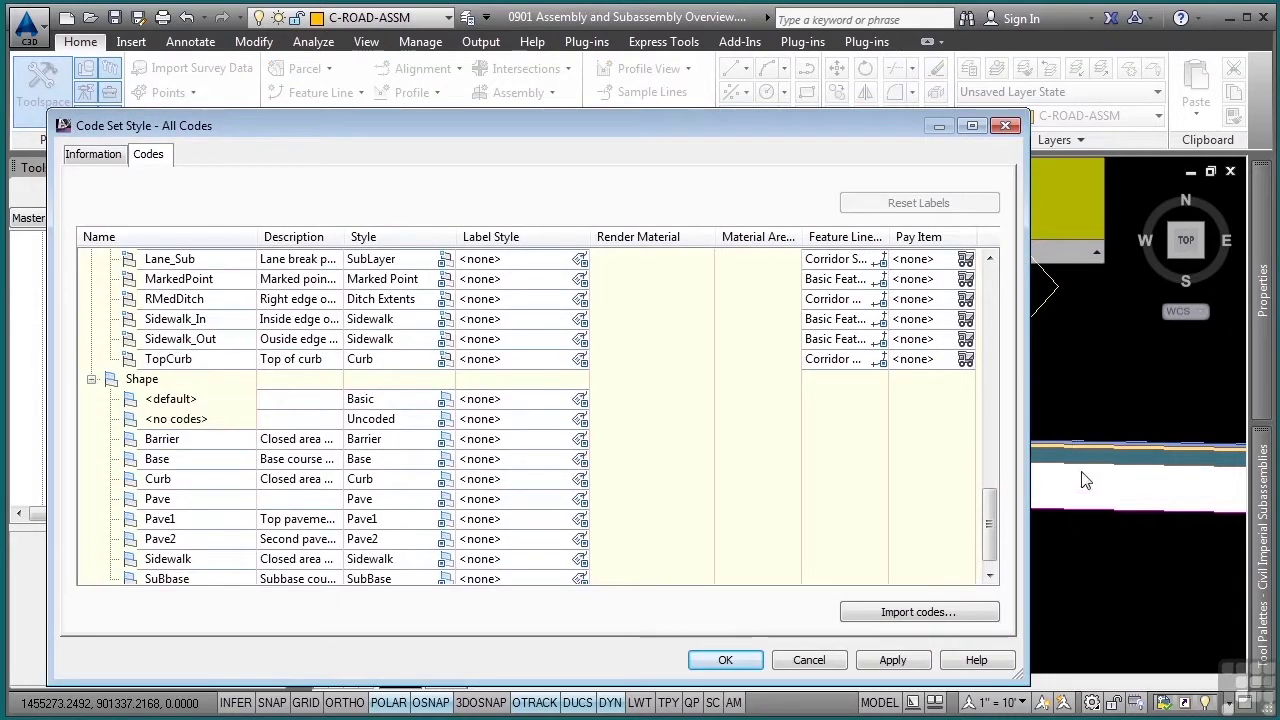
{"action": "left_click", "coordinate": [92, 380]}
{"action": "scroll", "coordinate": [130, 380], "scroll_direction": "up", "scroll_amount": 9}
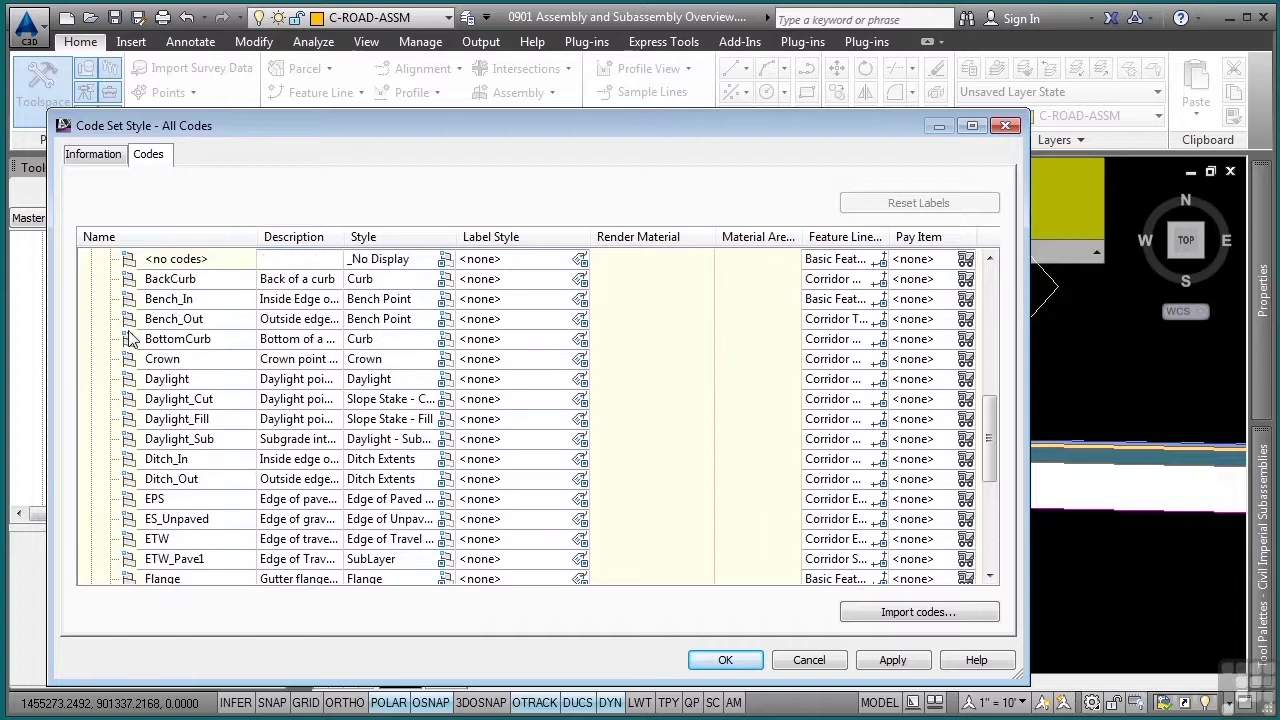
{"action": "left_click", "coordinate": [92, 461]}
{"action": "scroll", "coordinate": [94, 354], "scroll_direction": "up", "scroll_amount": 3}
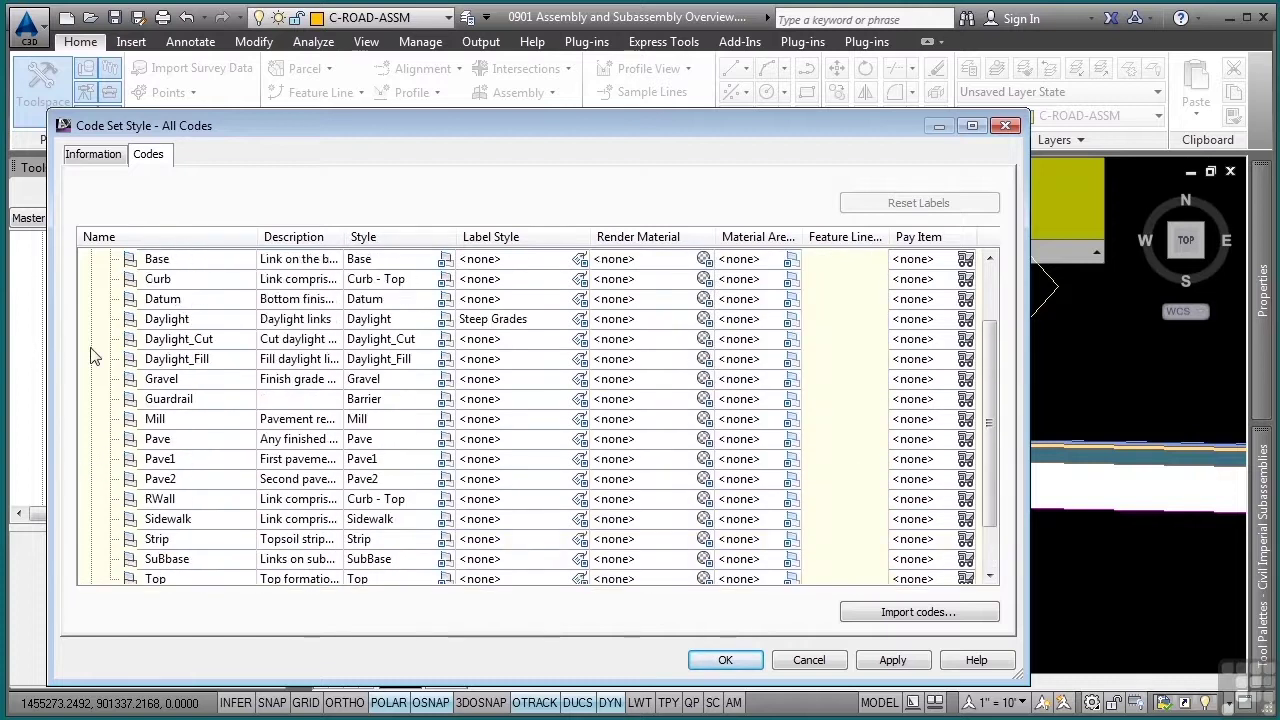
{"action": "left_click", "coordinate": [92, 259]}
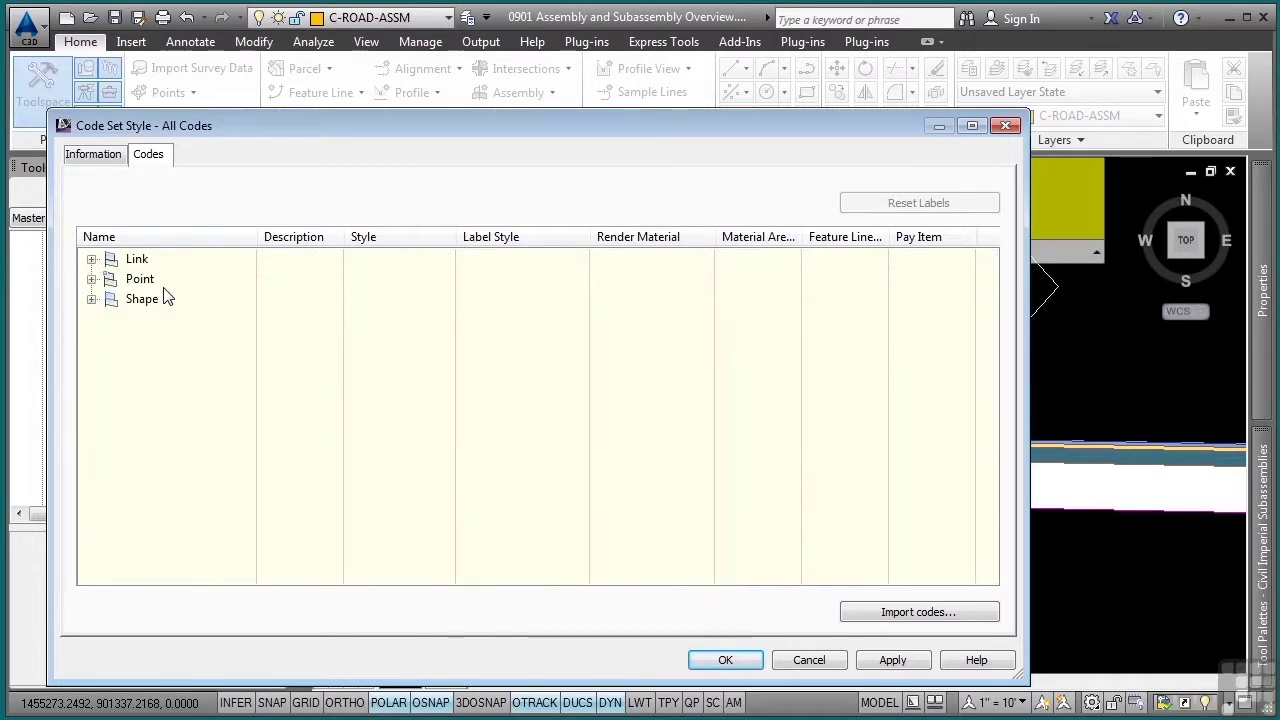
{"action": "left_click", "coordinate": [92, 259]}
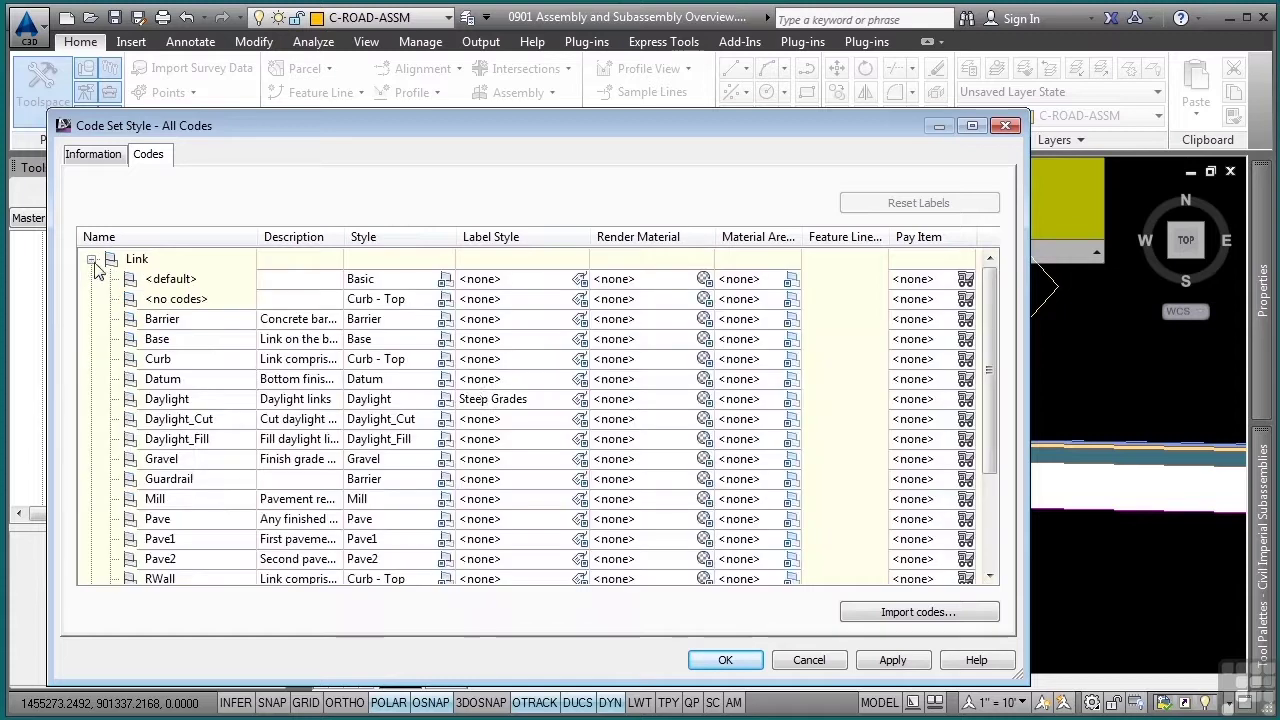
{"action": "left_click", "coordinate": [172, 360]}
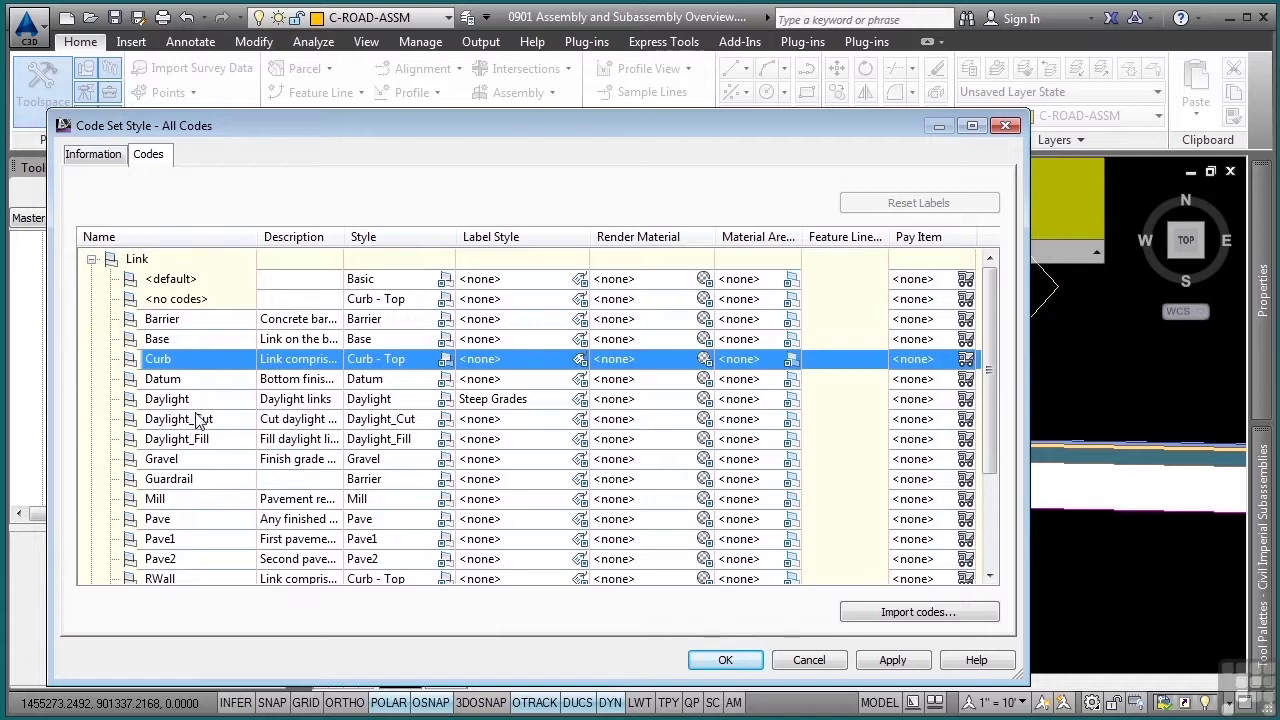
{"action": "mouse_move", "coordinate": [192, 402]}
Close the All Codes style dialog and select the Primary Road Full Section assembly baseline.
{"action": "key", "text": "Escape"}
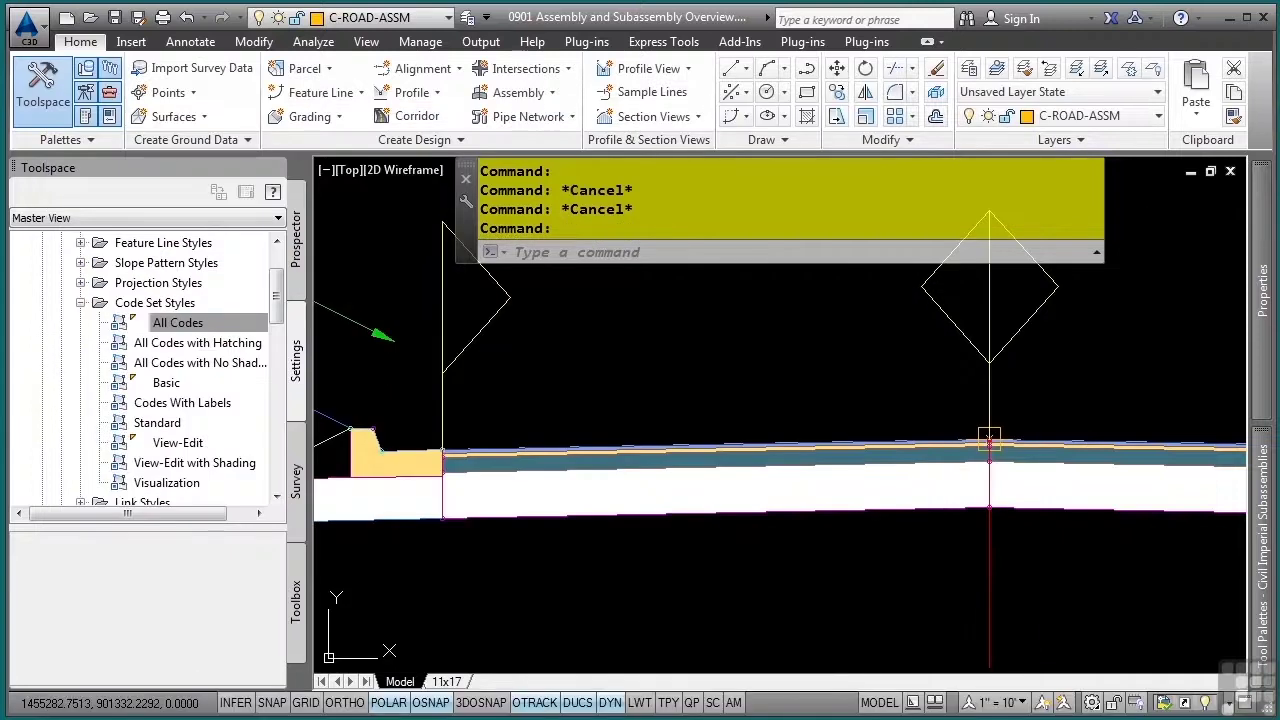
{"action": "scroll", "coordinate": [790, 448], "scroll_direction": "down", "scroll_amount": 4}
{"action": "middle_click_drag", "start_coordinate": [801, 445], "coordinate": [743, 441]}
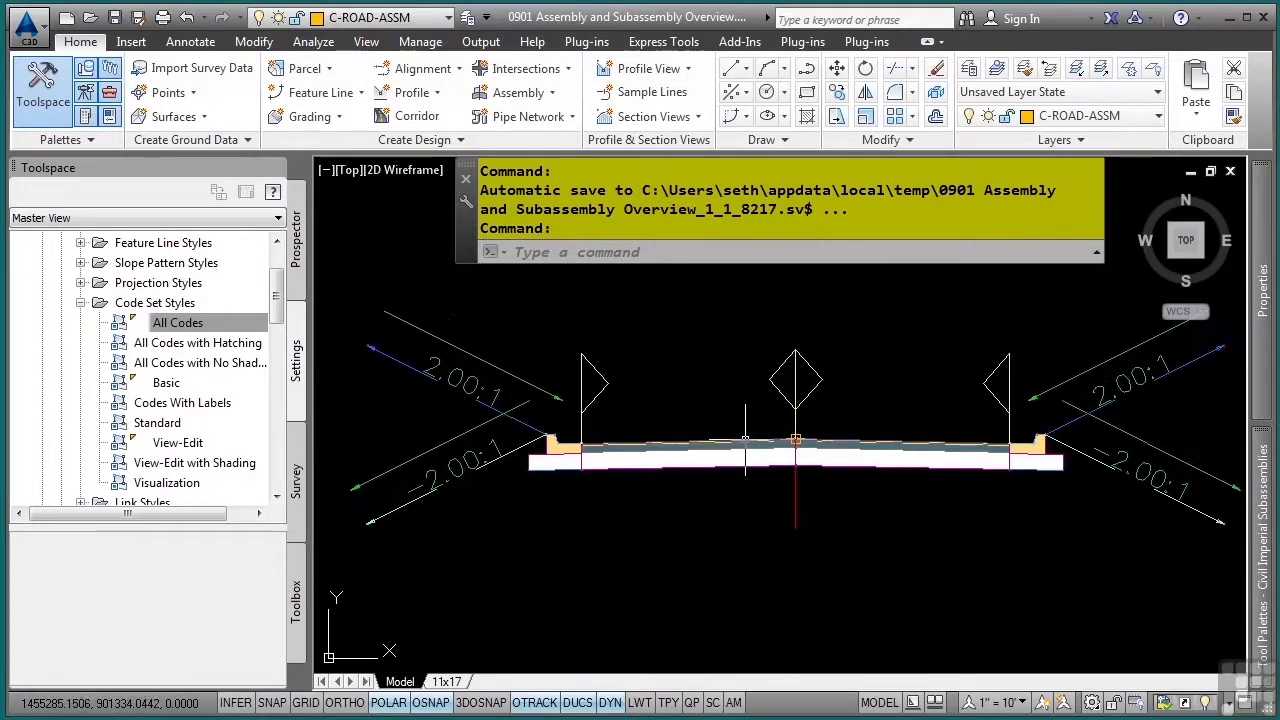
{"action": "left_click", "coordinate": [798, 505]}
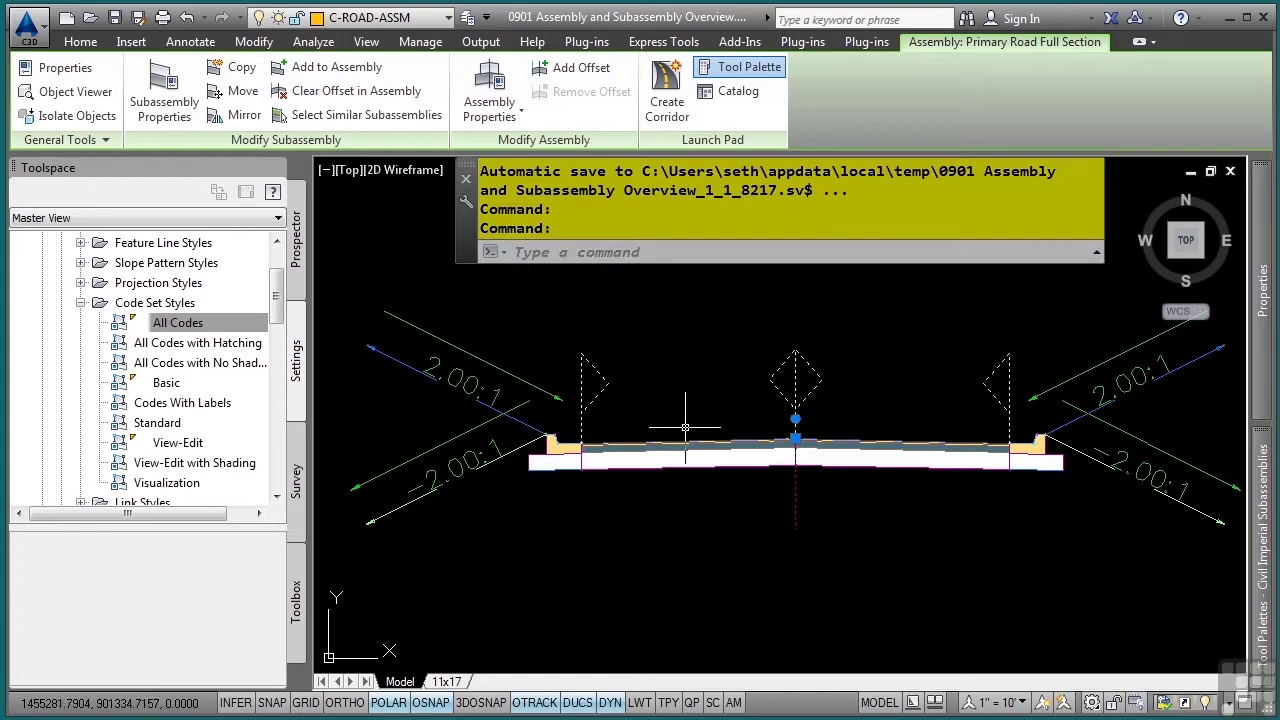
{"action": "mouse_move", "coordinate": [1258, 330]}
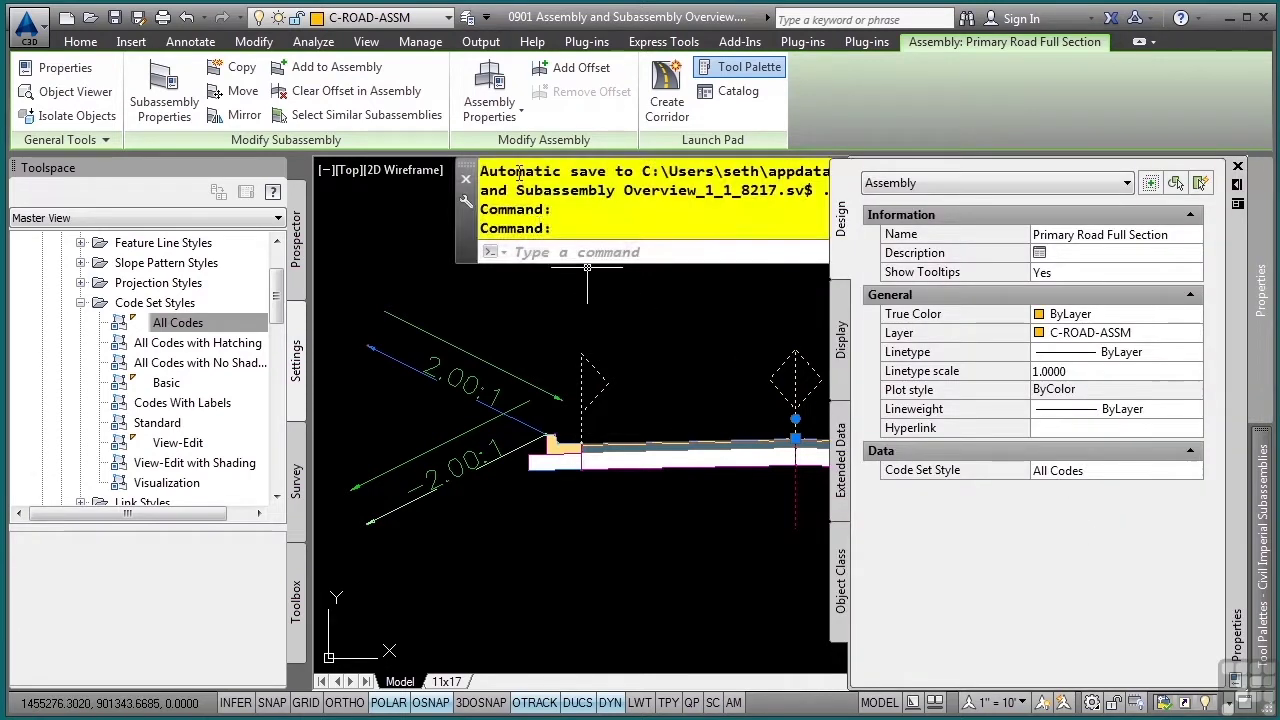
In Assembly Properties, review the Undivided Crowned Road type and left lane's 12.00' width at -2.00%.
{"action": "left_click", "coordinate": [495, 80]}
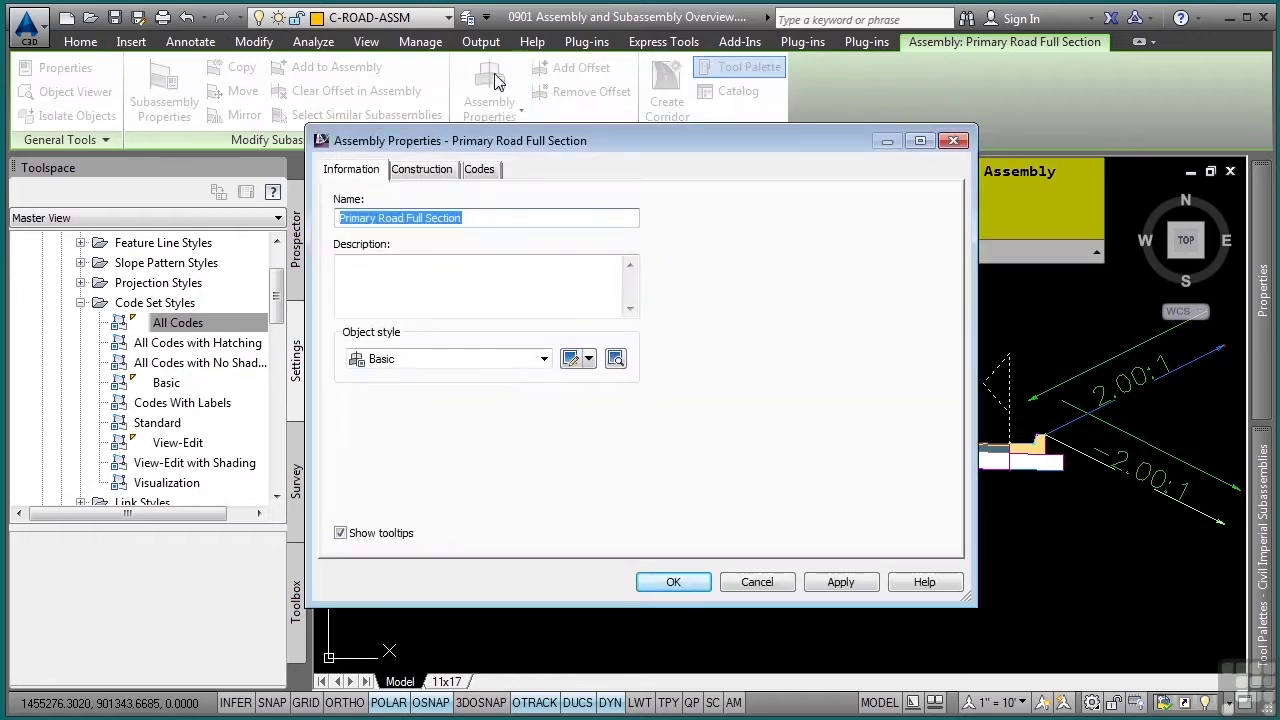
{"action": "left_click", "coordinate": [421, 174]}
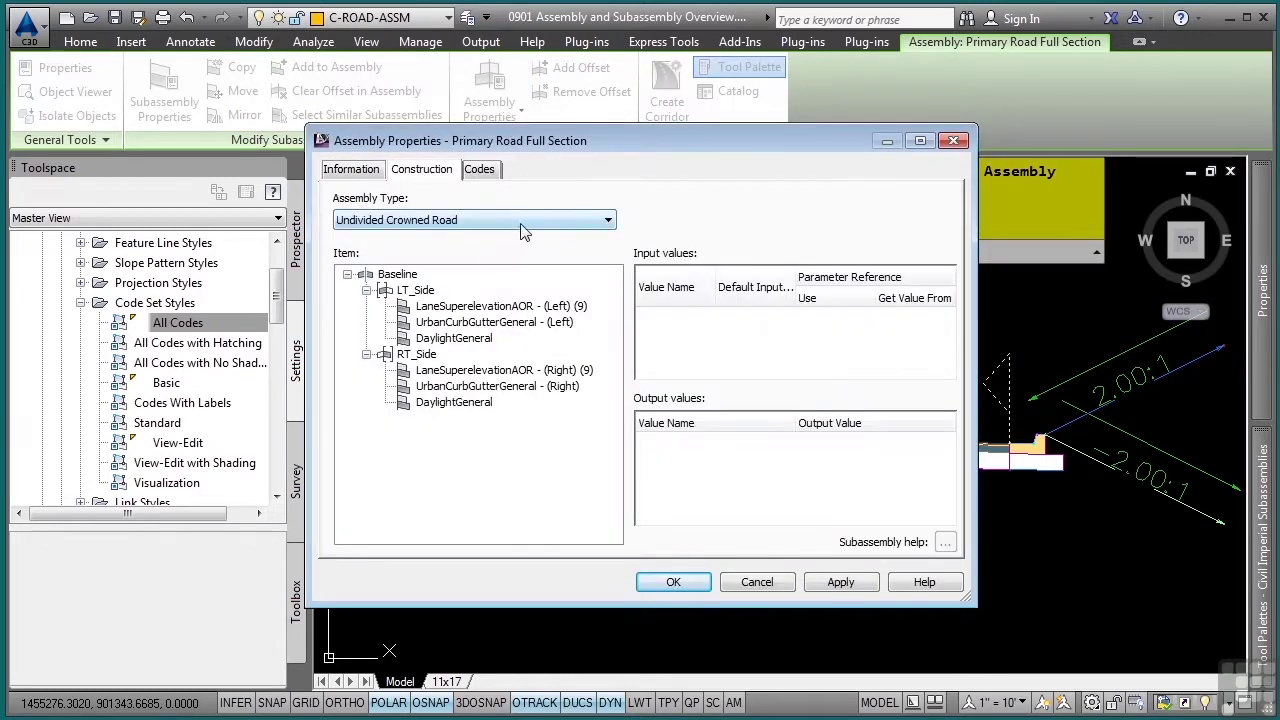
{"action": "left_click", "coordinate": [499, 228]}
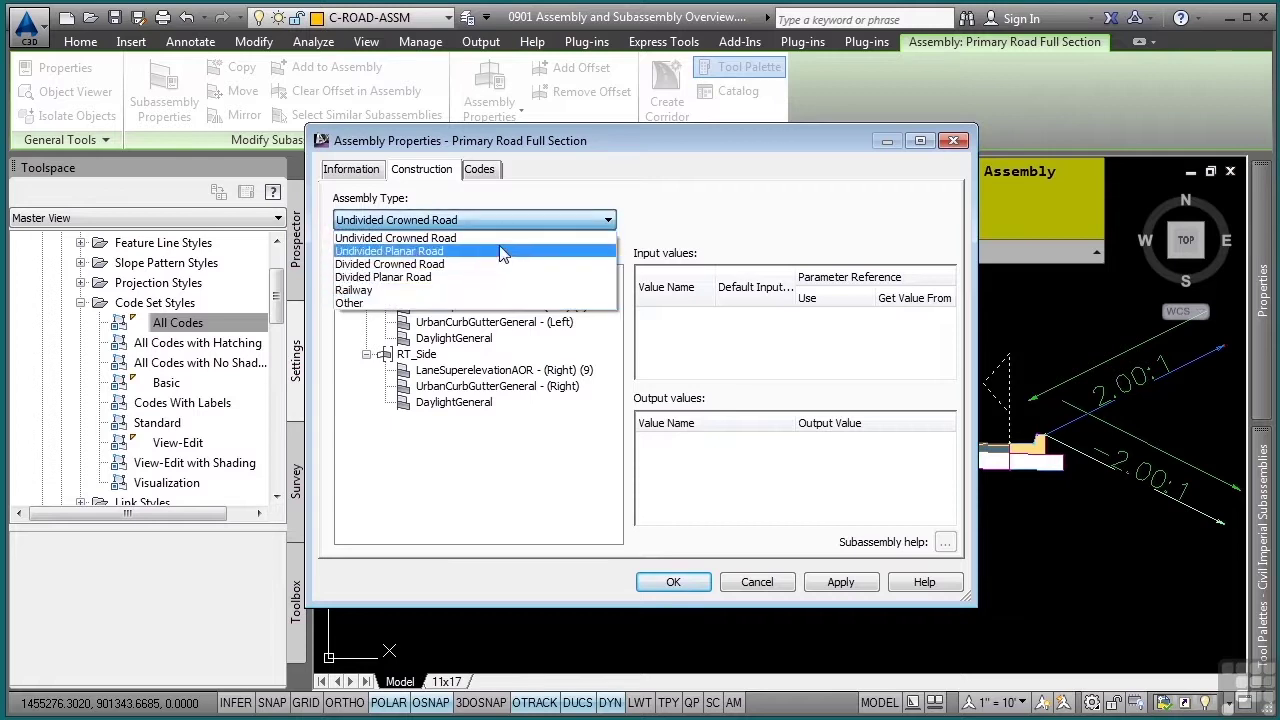
{"action": "left_click", "coordinate": [705, 235]}
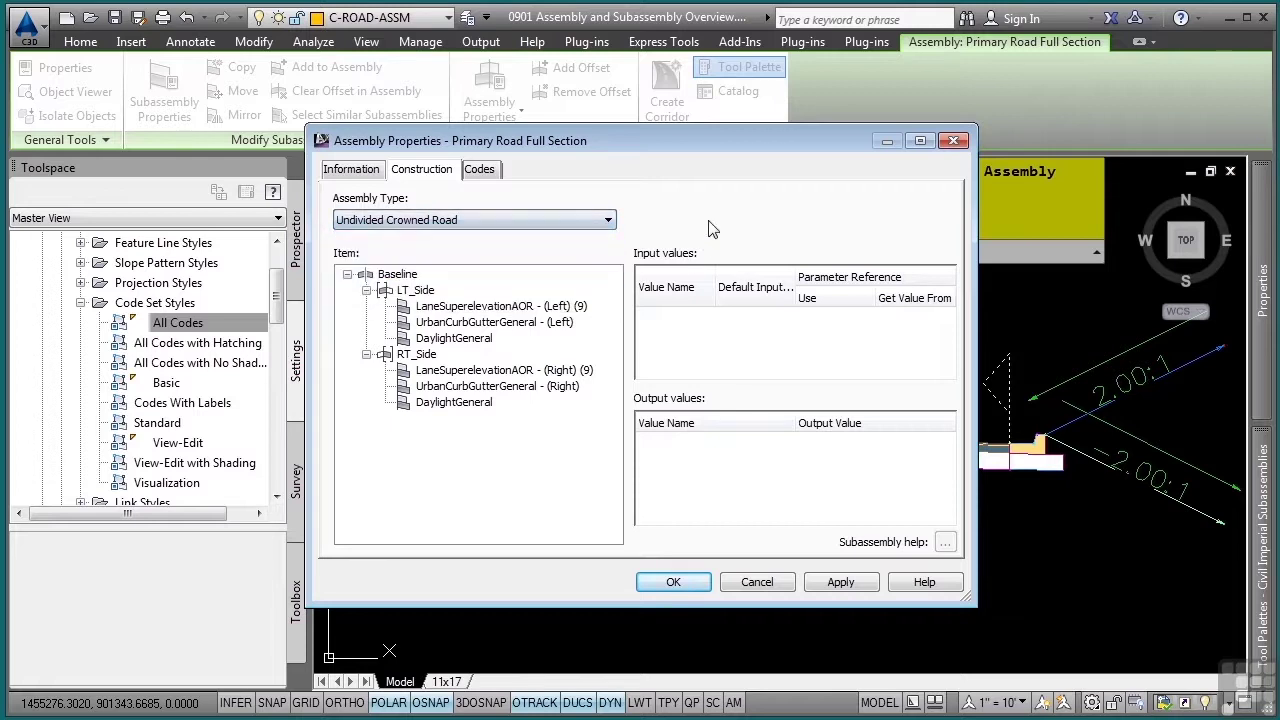
{"action": "left_click", "coordinate": [480, 308]}
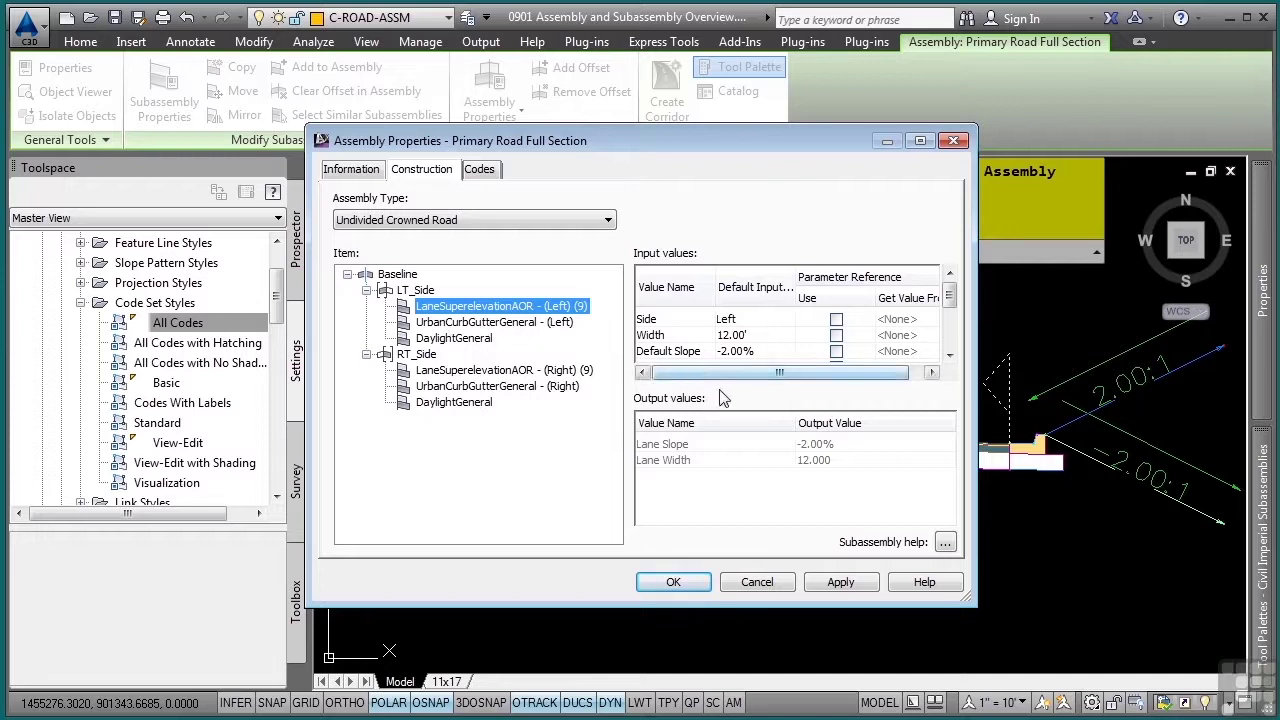
{"action": "scroll", "coordinate": [949, 352], "scroll_direction": "down", "scroll_amount": 3}
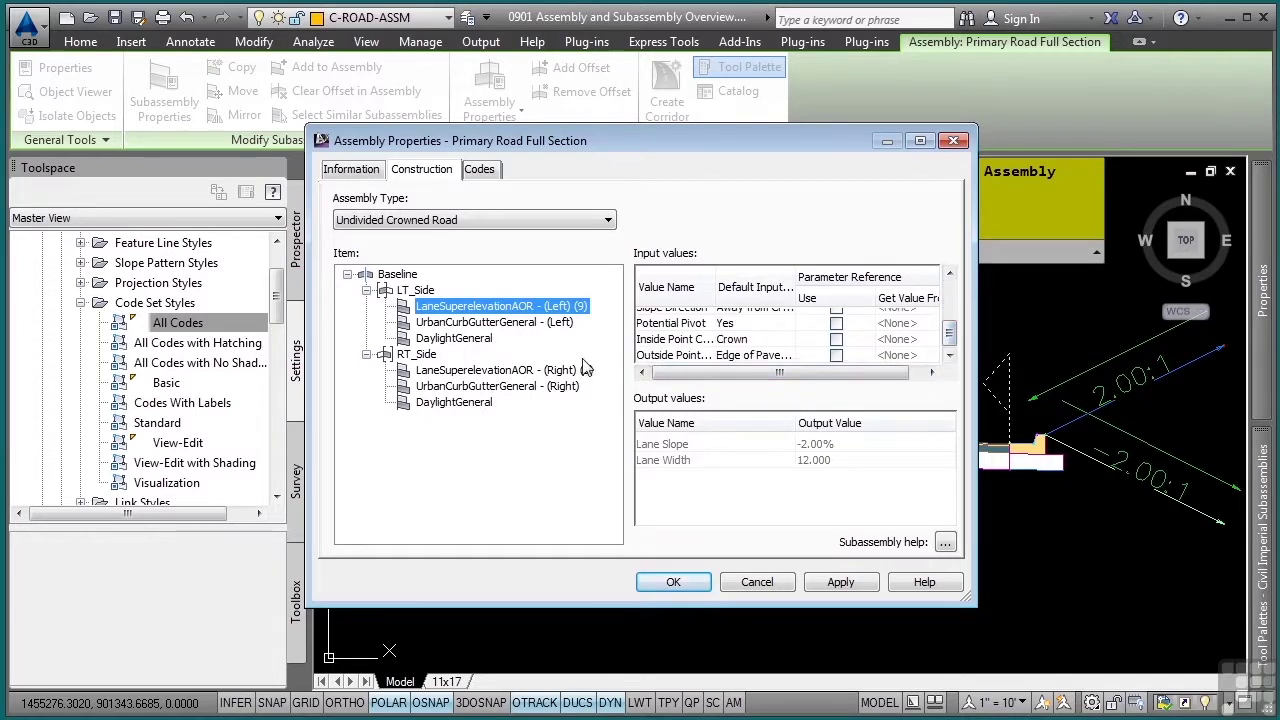
On the assembly's Codes tab, collapse Point and Shape groups and inspect the Slope_Link code.
{"action": "left_click", "coordinate": [482, 172]}
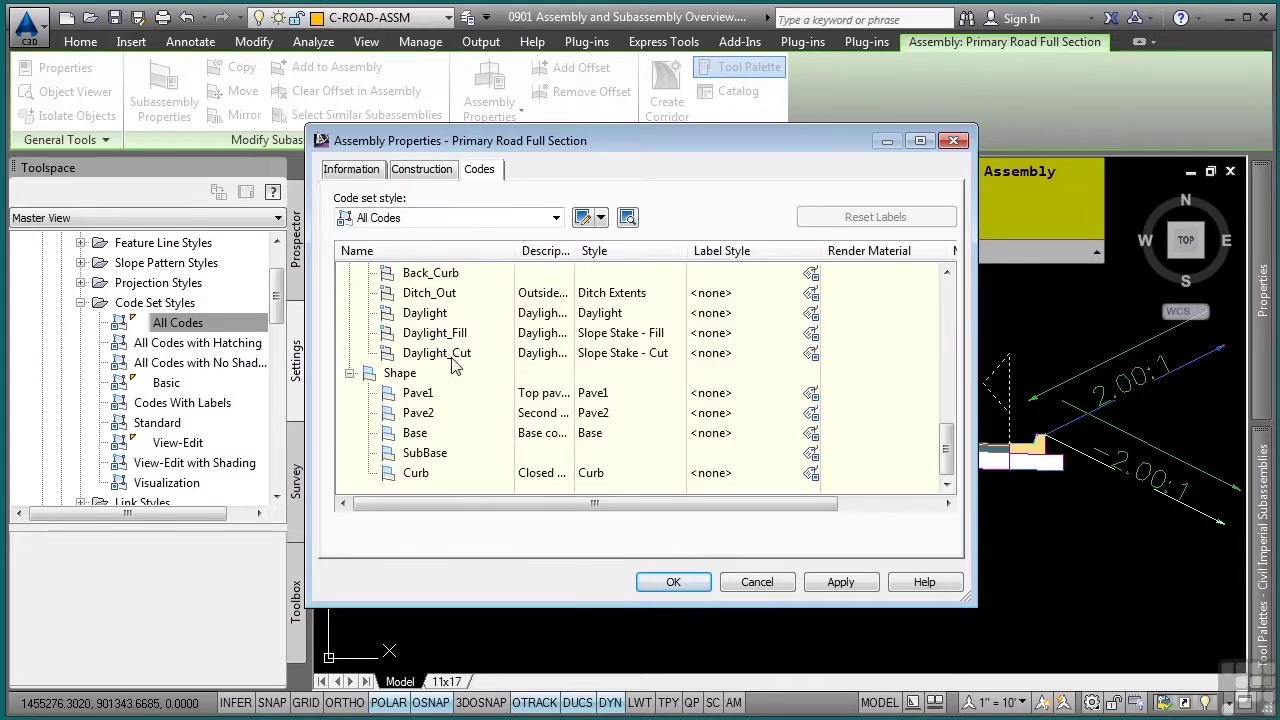
{"action": "scroll", "coordinate": [452, 362], "scroll_direction": "up", "scroll_amount": 7}
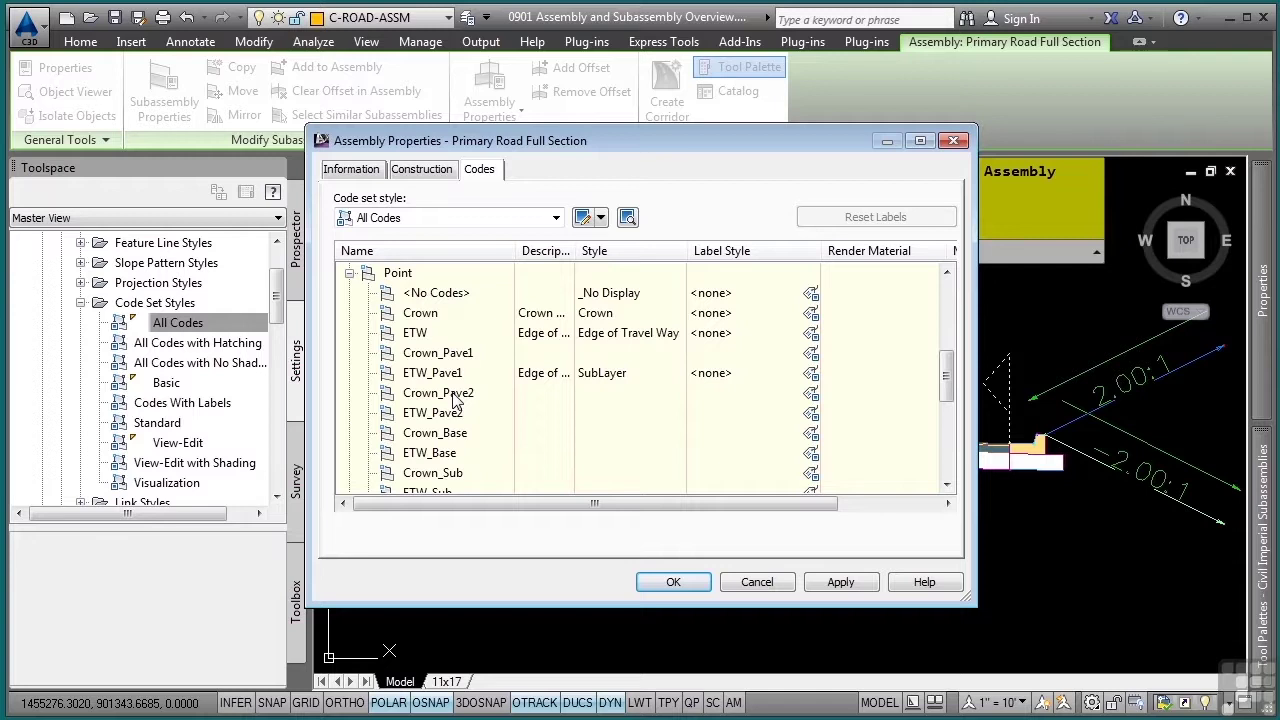
{"action": "left_click", "coordinate": [449, 395]}
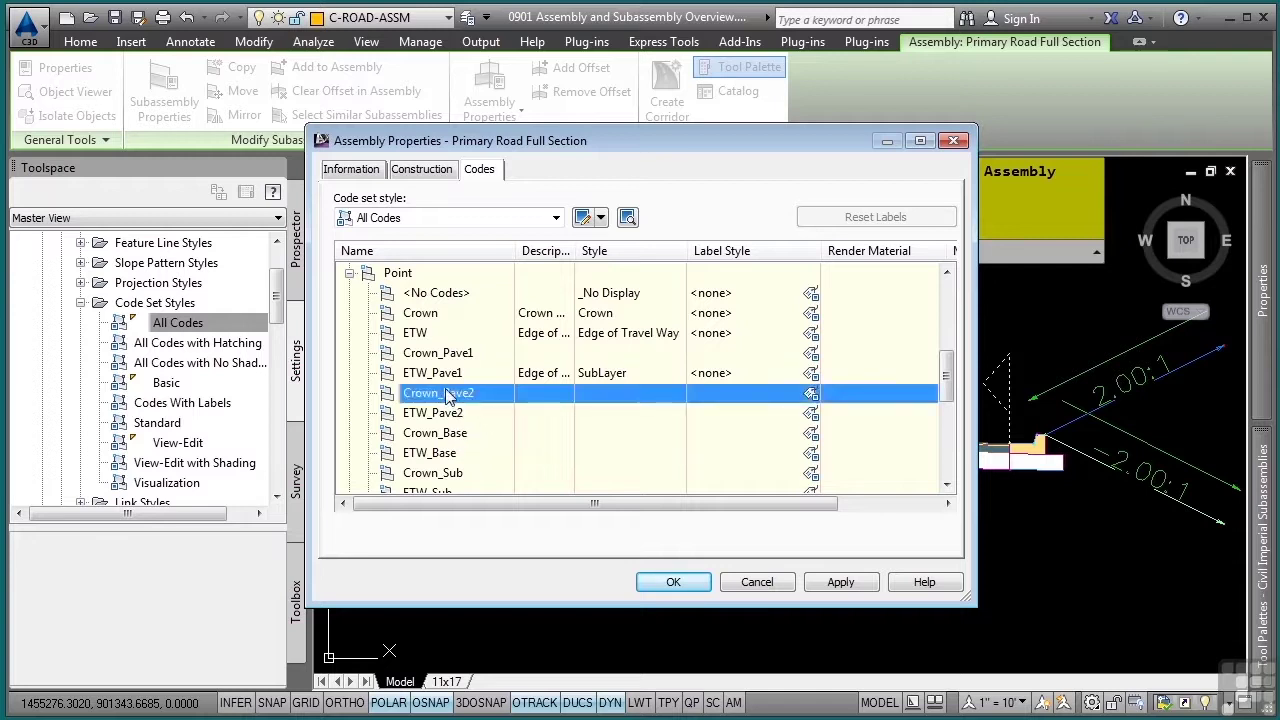
{"action": "left_click", "coordinate": [349, 273]}
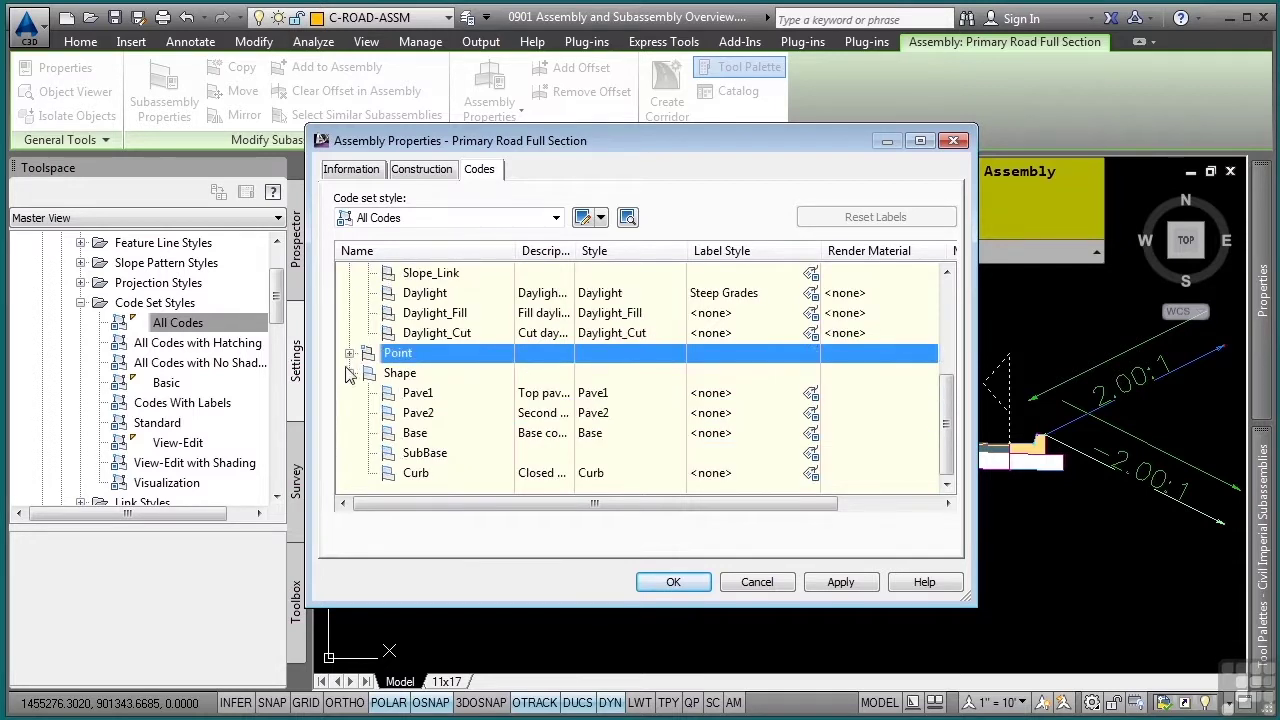
{"action": "left_click", "coordinate": [349, 373]}
{"action": "left_click", "coordinate": [412, 379]}
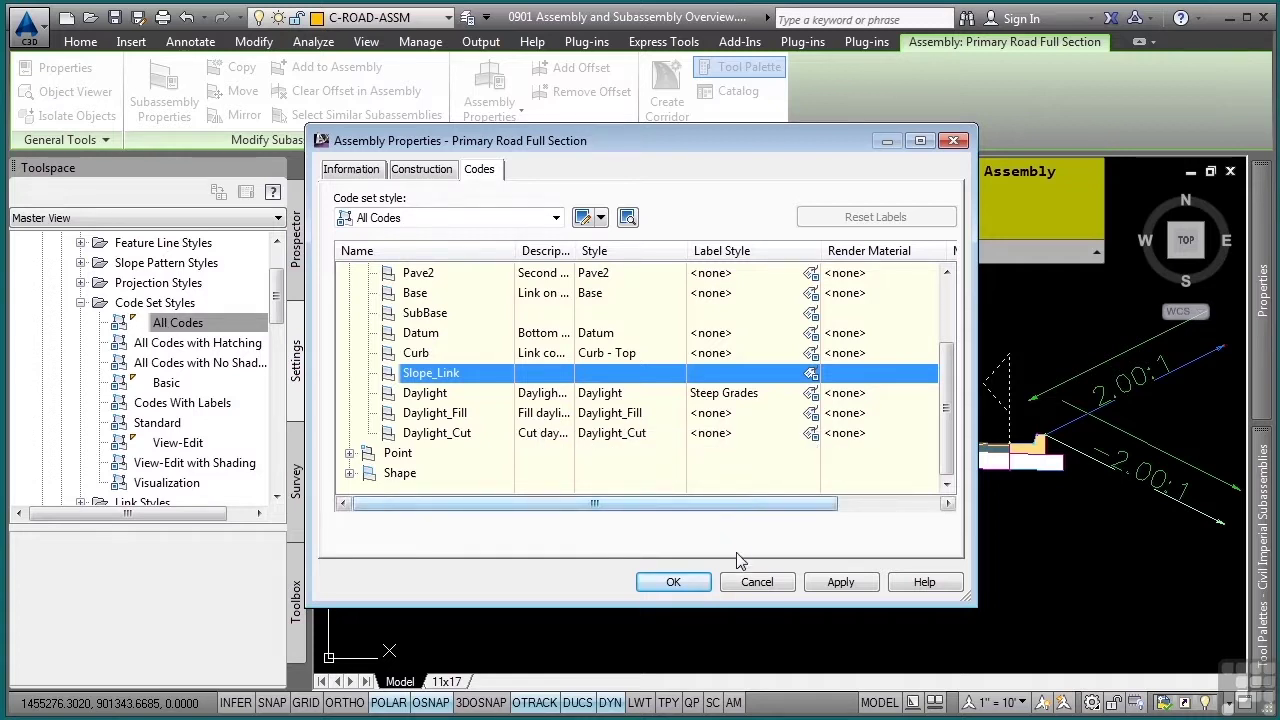
Cancel the assembly properties and crossing-select the left lane subassembly.
{"action": "left_click", "coordinate": [748, 582]}
{"action": "key", "text": "Escape"}
{"action": "key", "text": "Escape"}
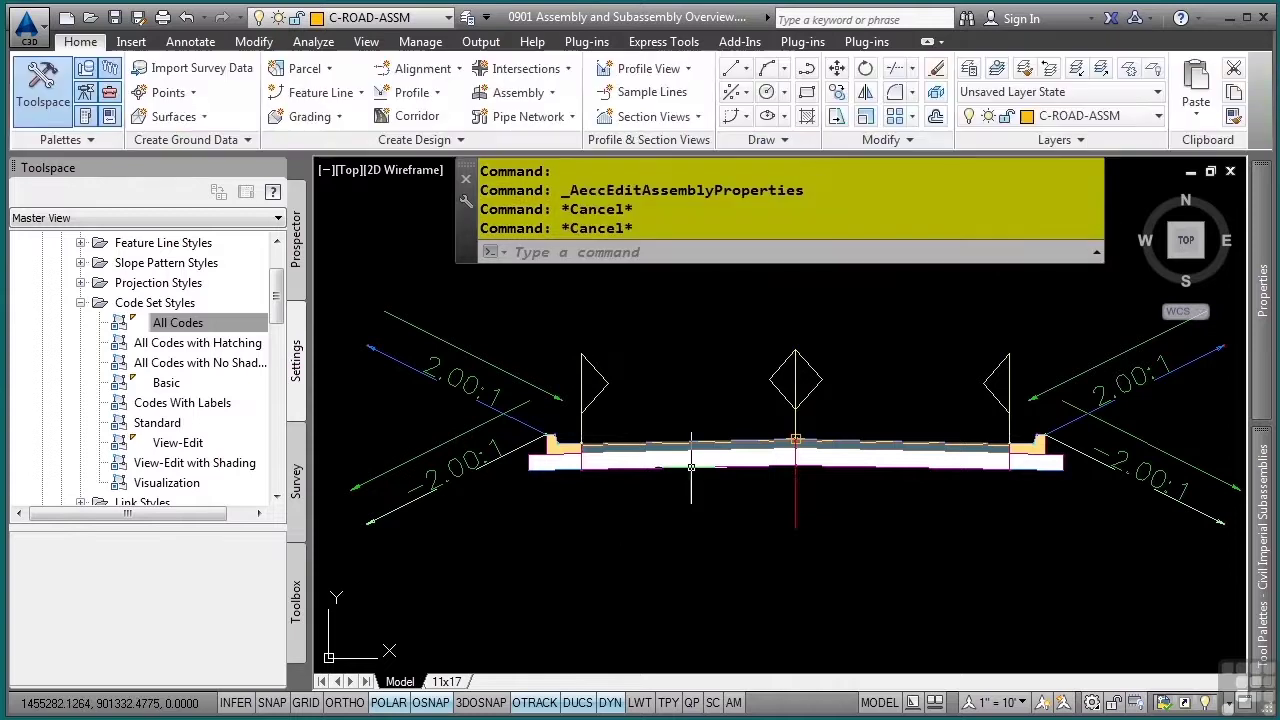
{"action": "left_click_drag", "start_coordinate": [720, 430], "coordinate": [654, 528]}
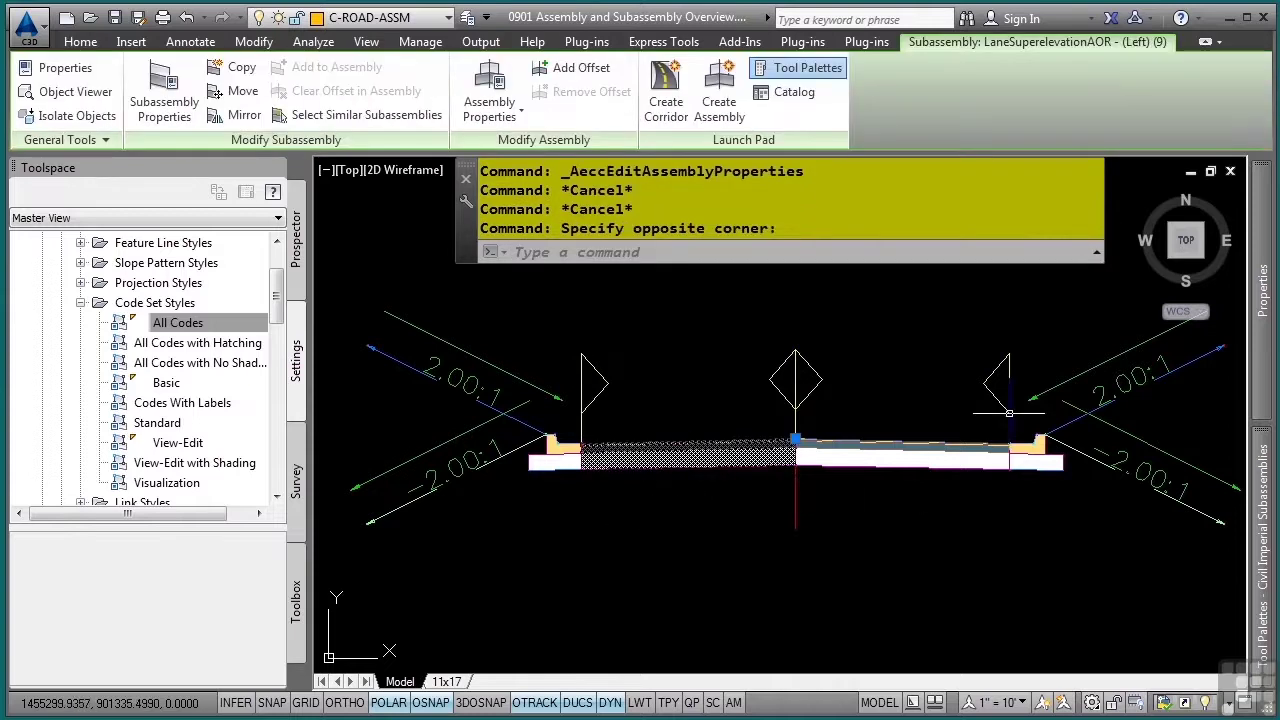
{"action": "mouse_move", "coordinate": [1263, 376]}
{"action": "scroll", "coordinate": [1052, 570], "scroll_direction": "down", "scroll_amount": 5}
{"action": "scroll", "coordinate": [1020, 440], "scroll_direction": "down", "scroll_amount": 1}
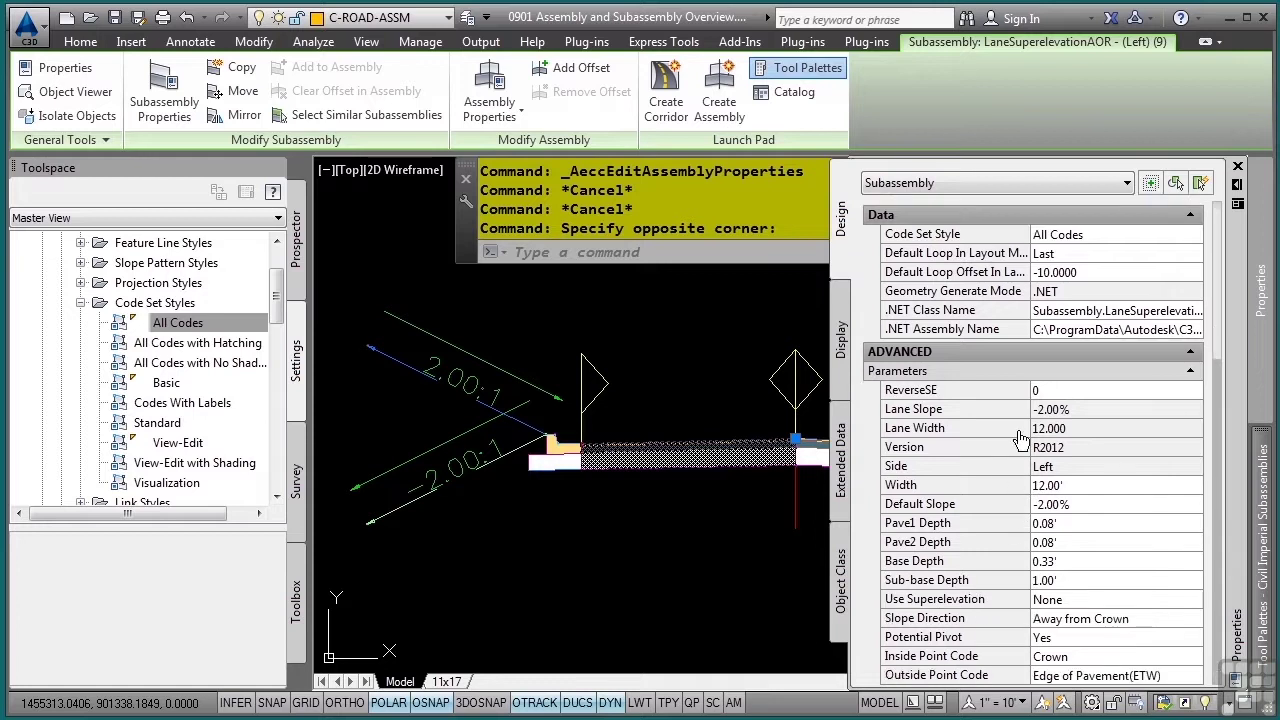
Change the left lane's Width to 14.00' in the Properties palette, then restore it to 12.00'.
{"action": "left_click", "coordinate": [1090, 485]}
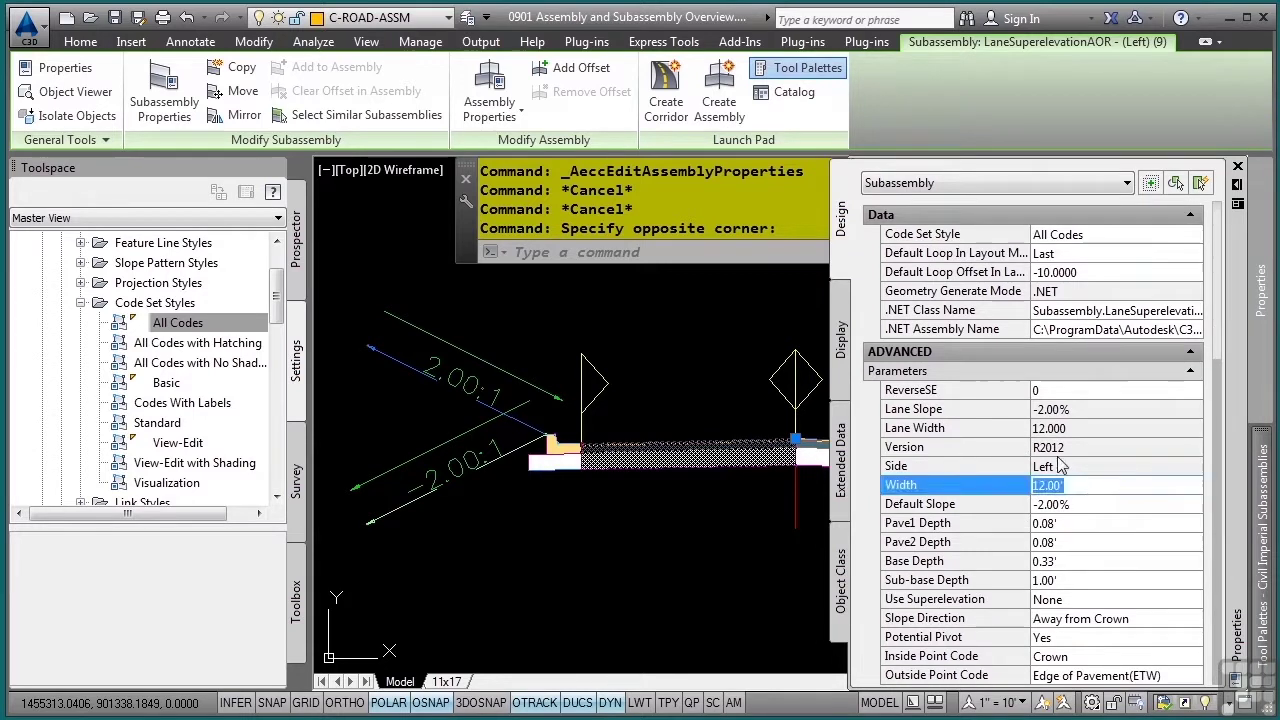
{"action": "type", "text": "14"}
{"action": "key", "text": "Tab"}
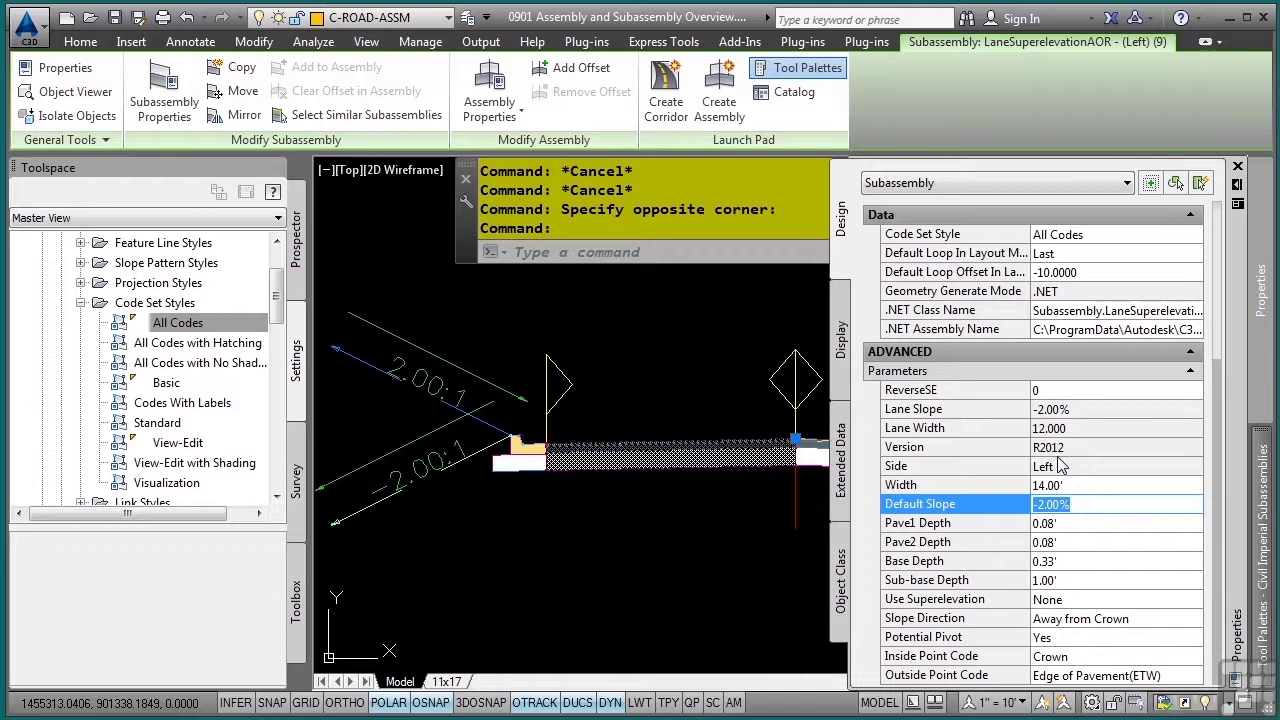
{"action": "left_click", "coordinate": [1093, 487]}
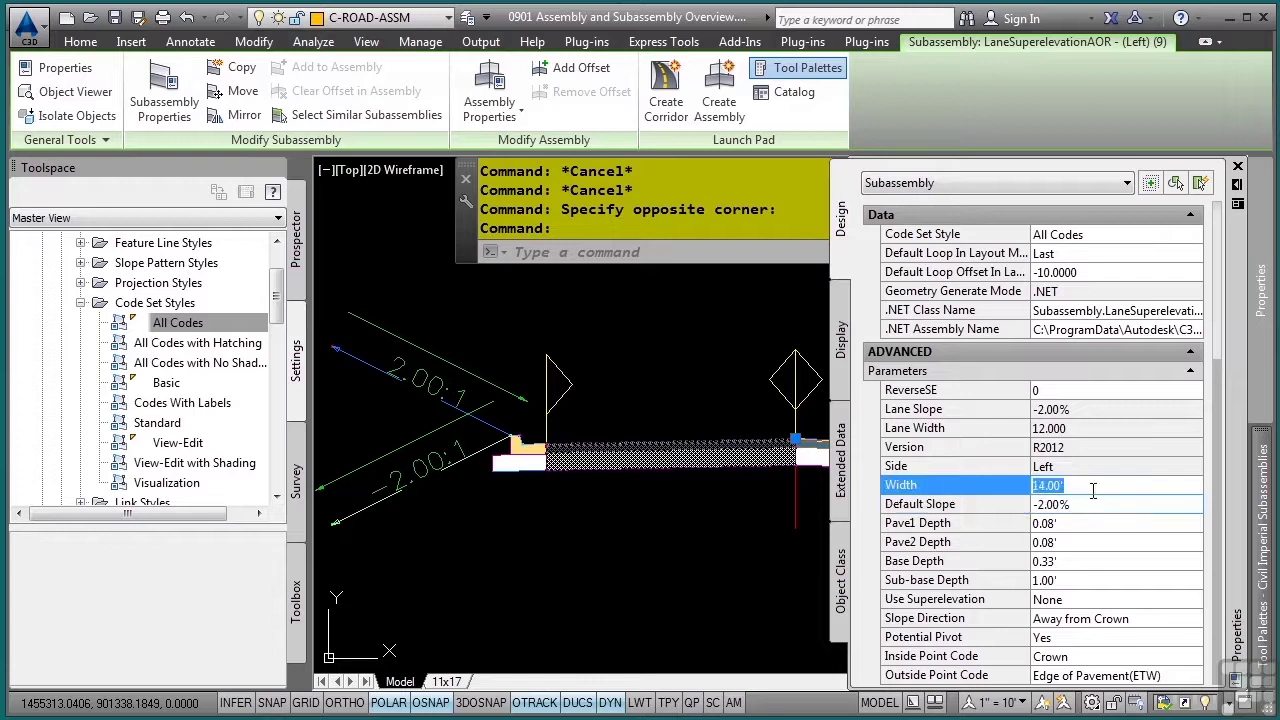
{"action": "type", "text": "12"}
{"action": "key", "text": "Tab"}
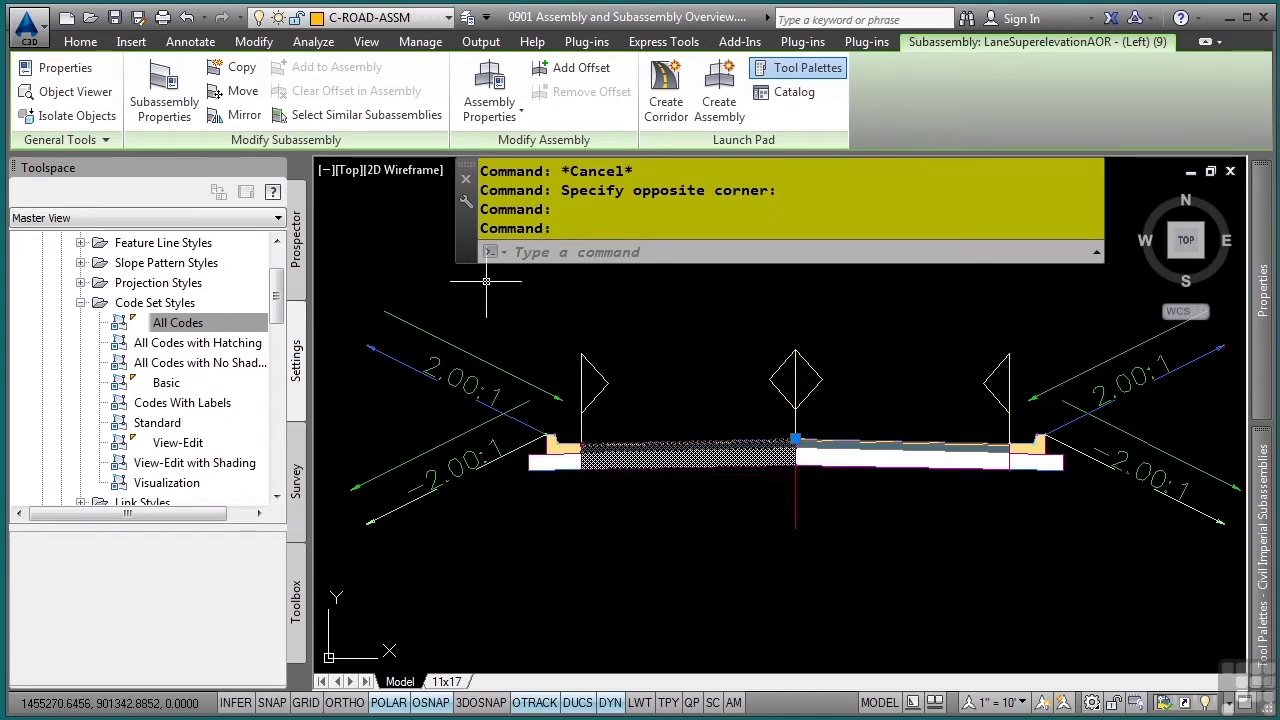
Review the left lane's Parameters, including Inside Point Code Crown and Outside Point Code Edge of Pavement(ETW).
{"action": "left_click", "coordinate": [160, 105]}
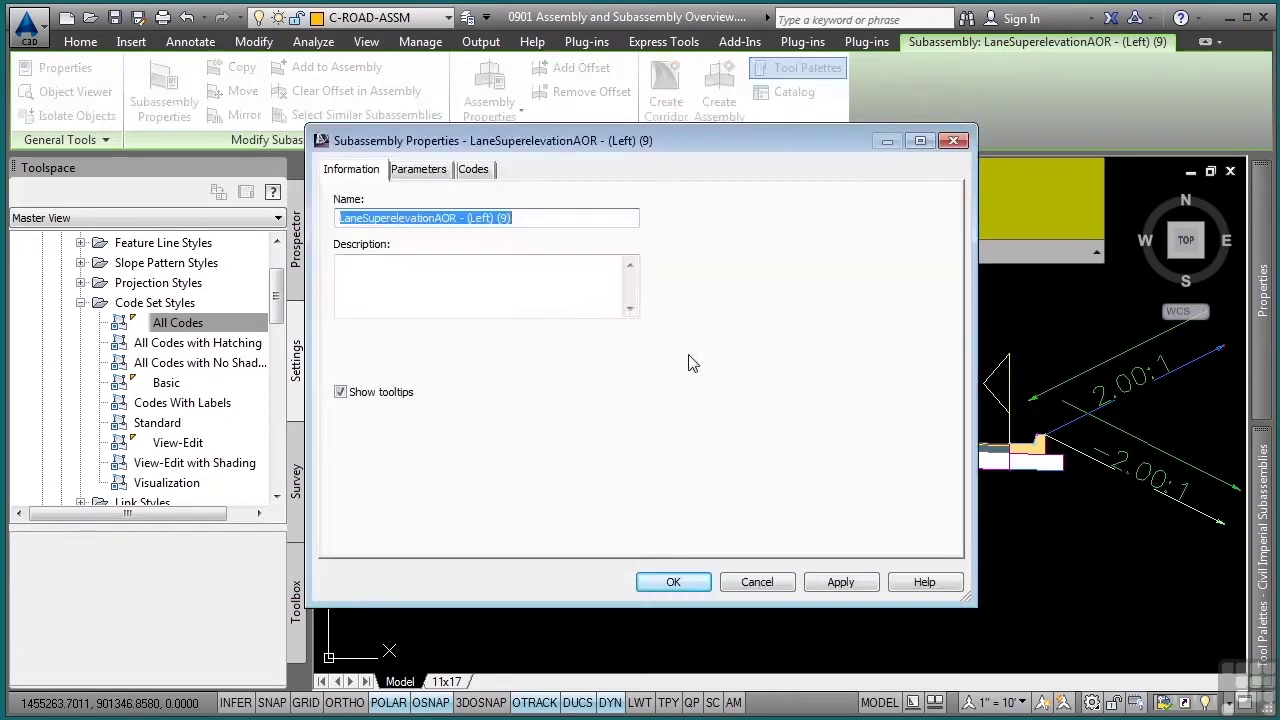
{"action": "left_click", "coordinate": [430, 170]}
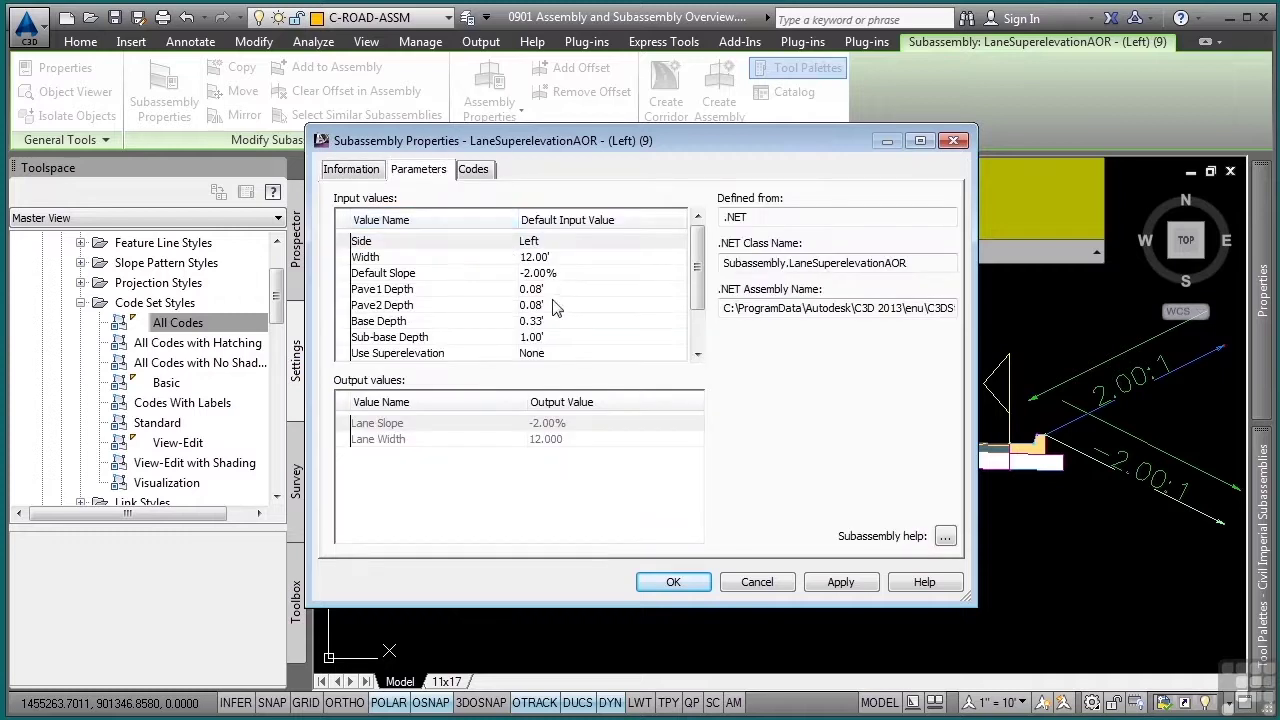
{"action": "scroll", "coordinate": [697, 260], "scroll_direction": "down", "scroll_amount": 2}
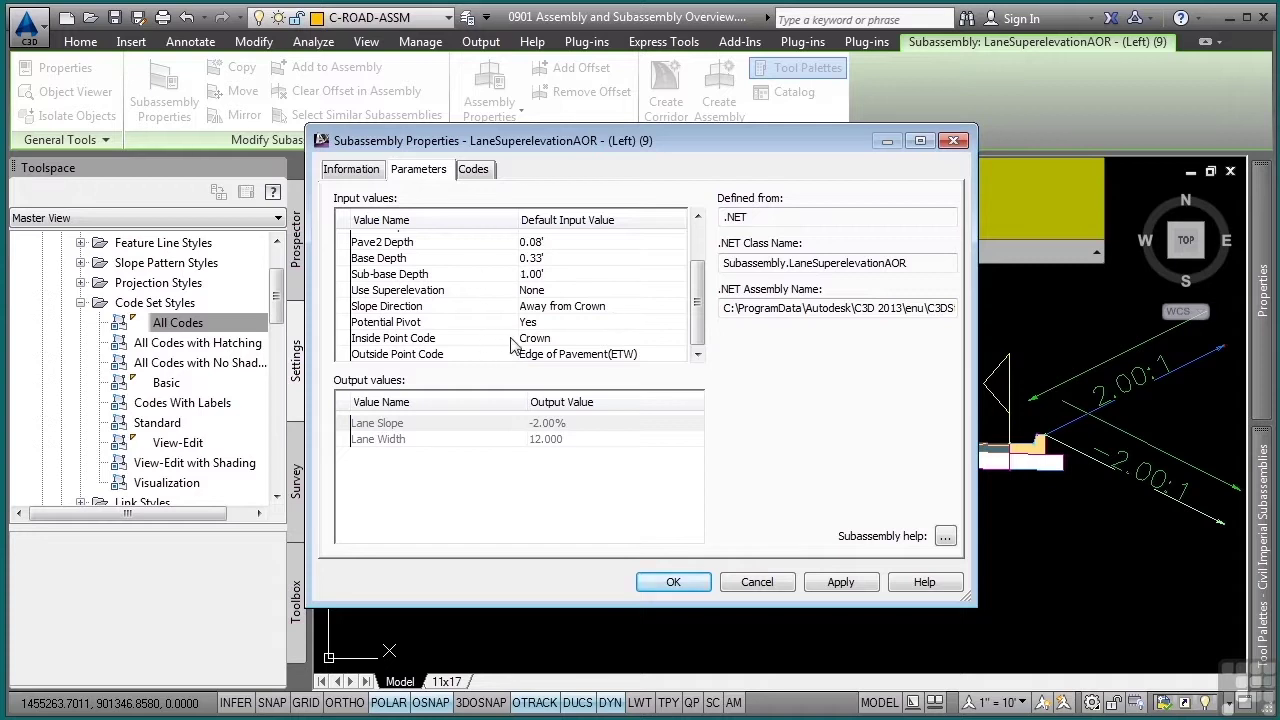
Review the left lane subassembly's All Codes list (Crown, ETW, Crown_Pave1 through ETW_Sub), then close without changes.
{"action": "left_click", "coordinate": [484, 174]}
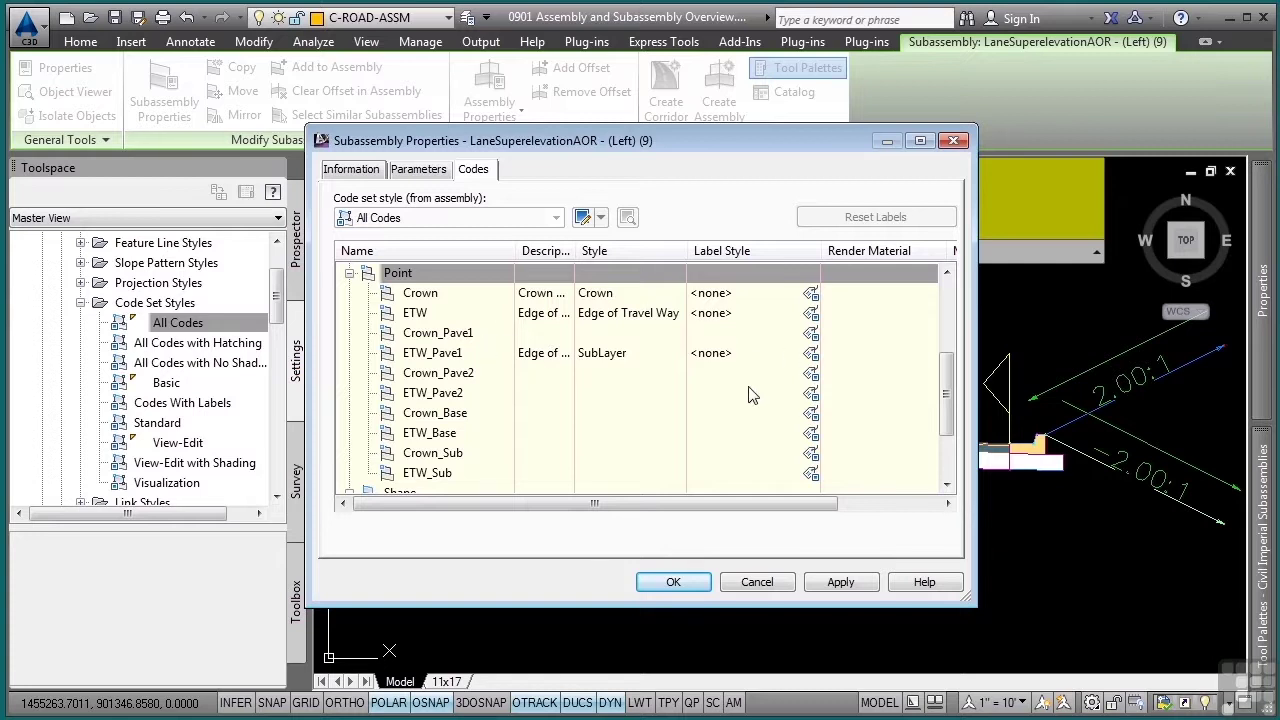
{"action": "left_click", "coordinate": [757, 582]}
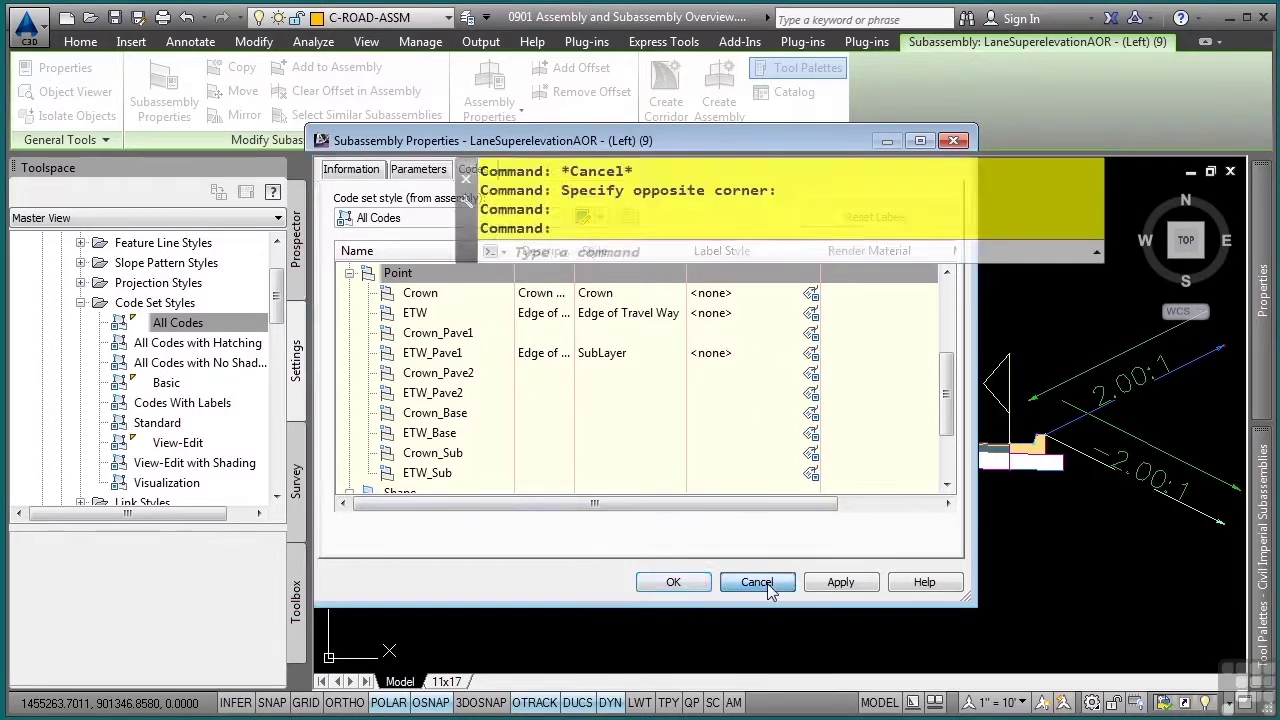